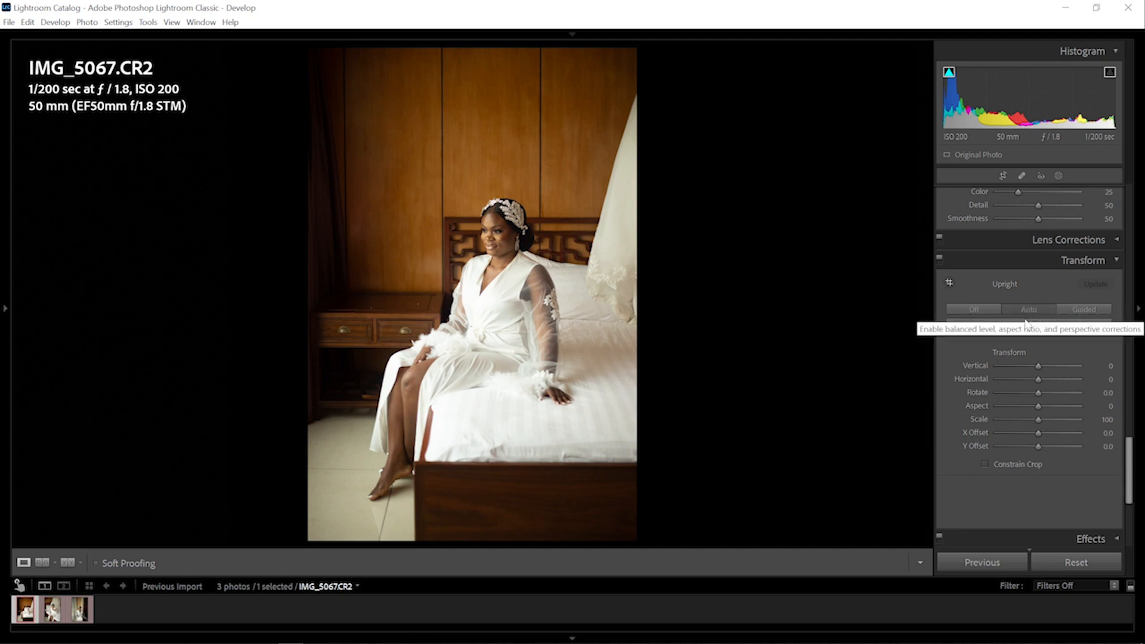
# Turn on Remove Chromatic Aberration and Enable Profile Corrections in the Lens Corrections settings
pyautogui.scroll(3, 1044, 365)
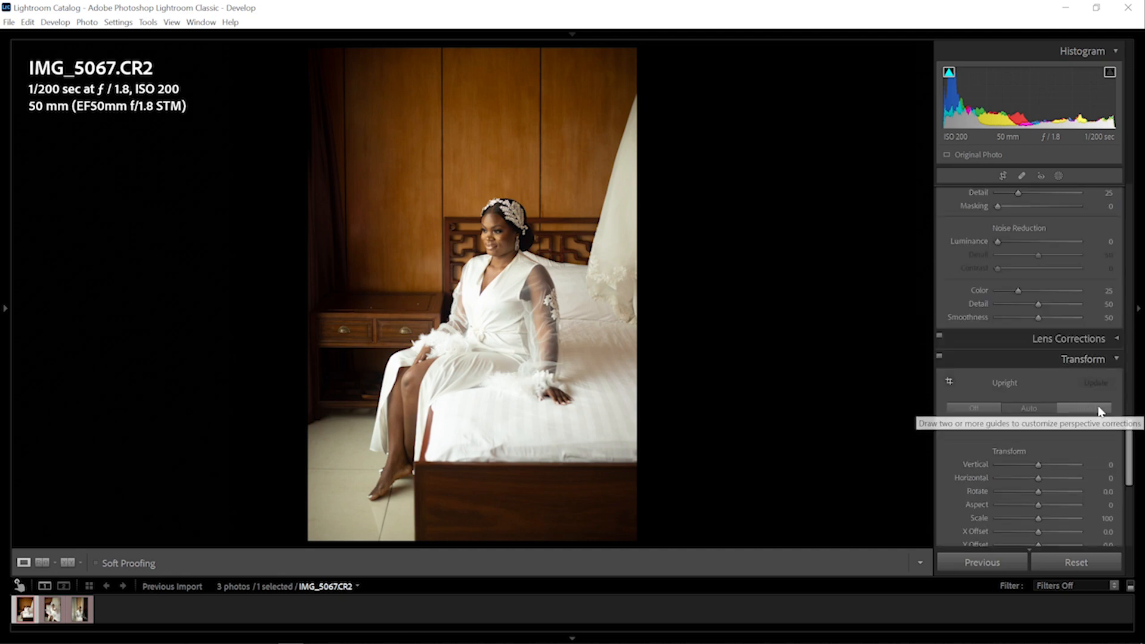
pyautogui.click(1118, 339)
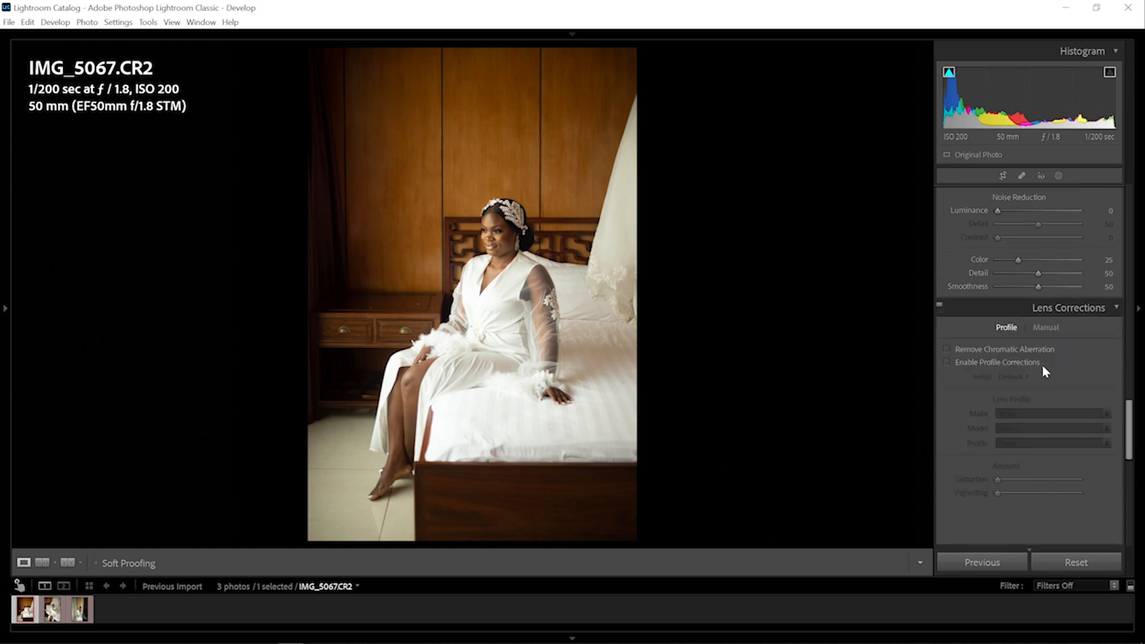
pyautogui.scroll(-3, 1043, 361)
pyautogui.click(948, 249)
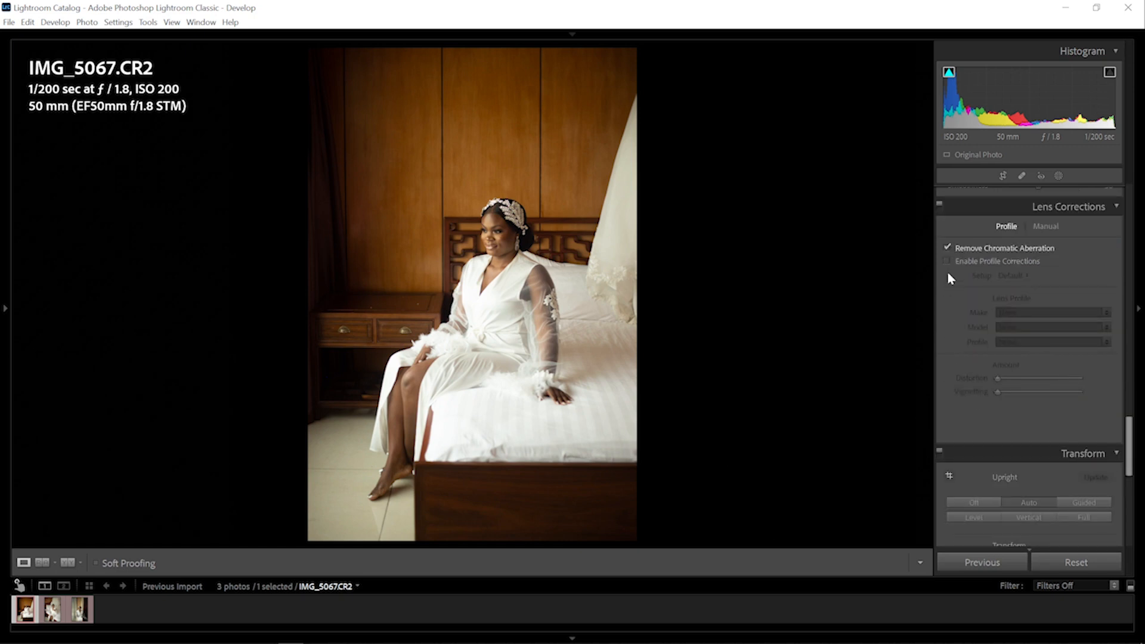
pyautogui.click(948, 261)
# Set the Basic tone values to Highlights −46, Whites −46, Shadows +35 and Blacks −19
pyautogui.scroll(10, 1049, 324)
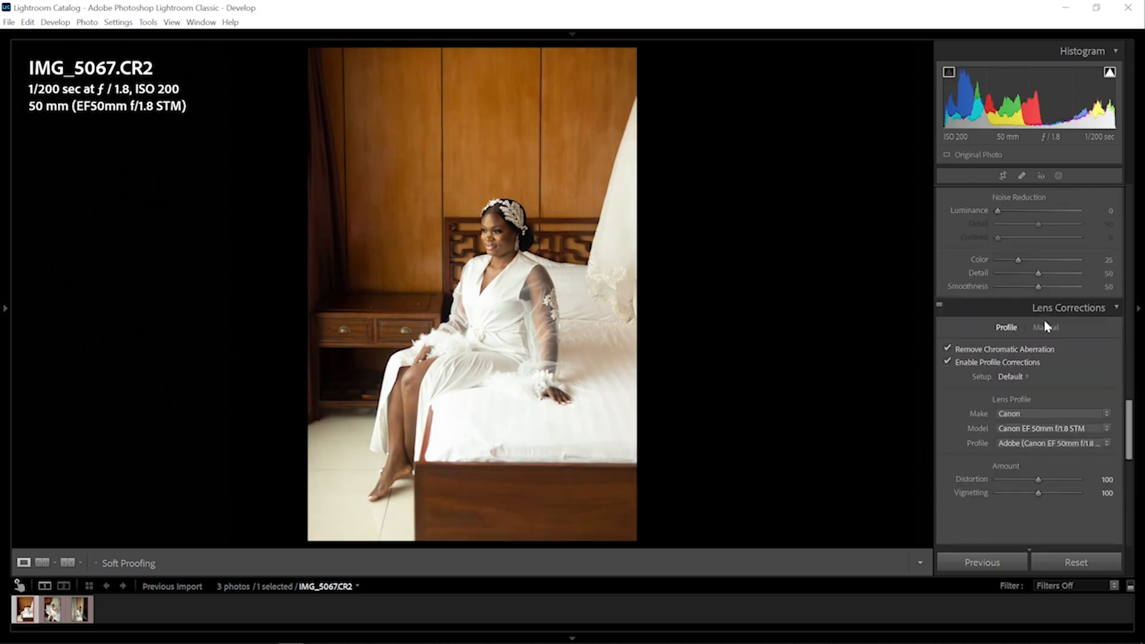
pyautogui.scroll(10, 1045, 343)
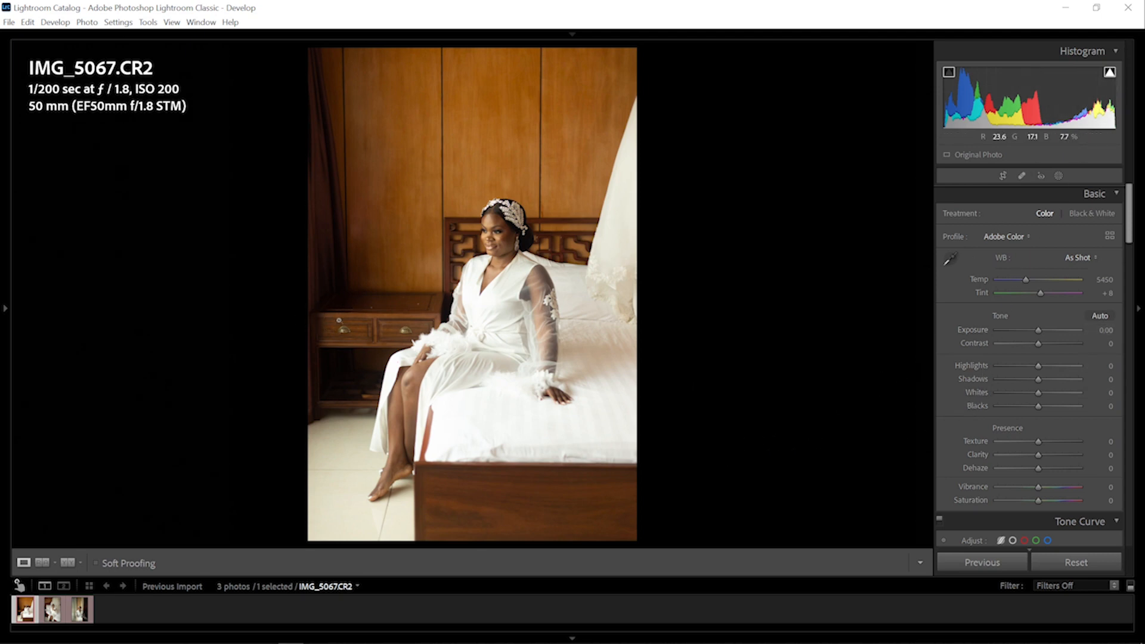
pyautogui.moveTo(1033, 371); pyautogui.dragTo(1019, 366)
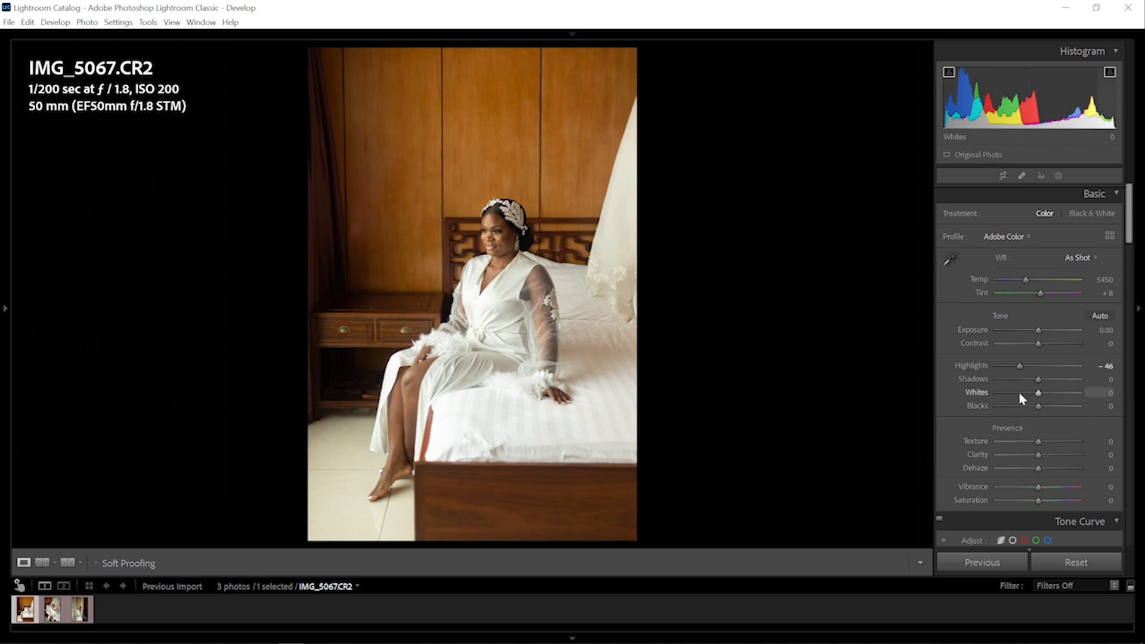
pyautogui.click(1020, 394)
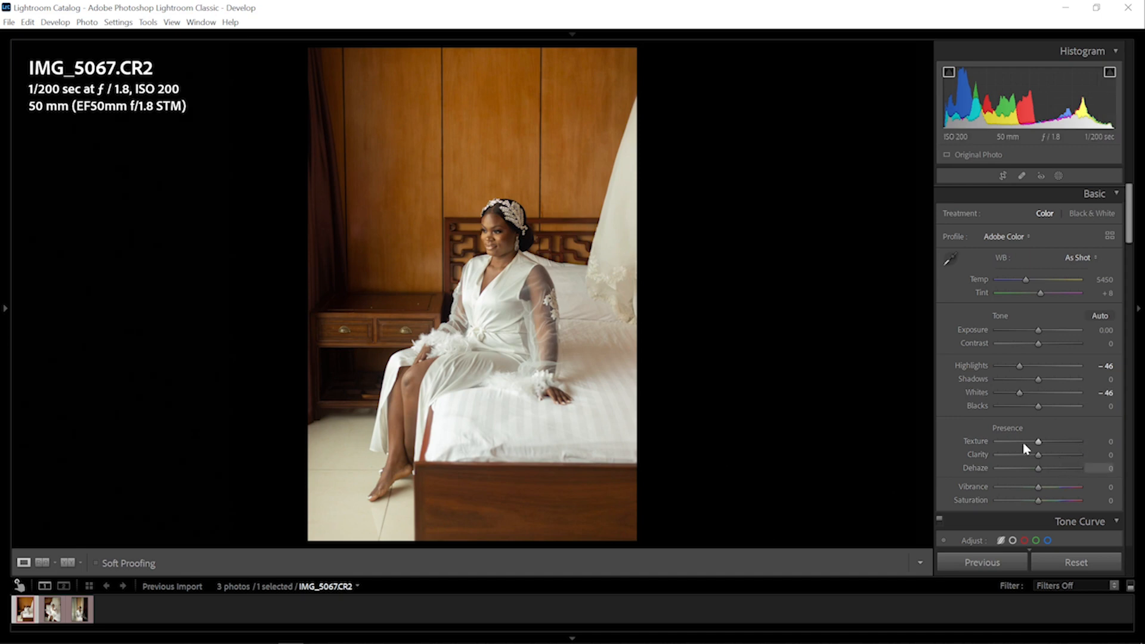
pyautogui.click(1046, 378)
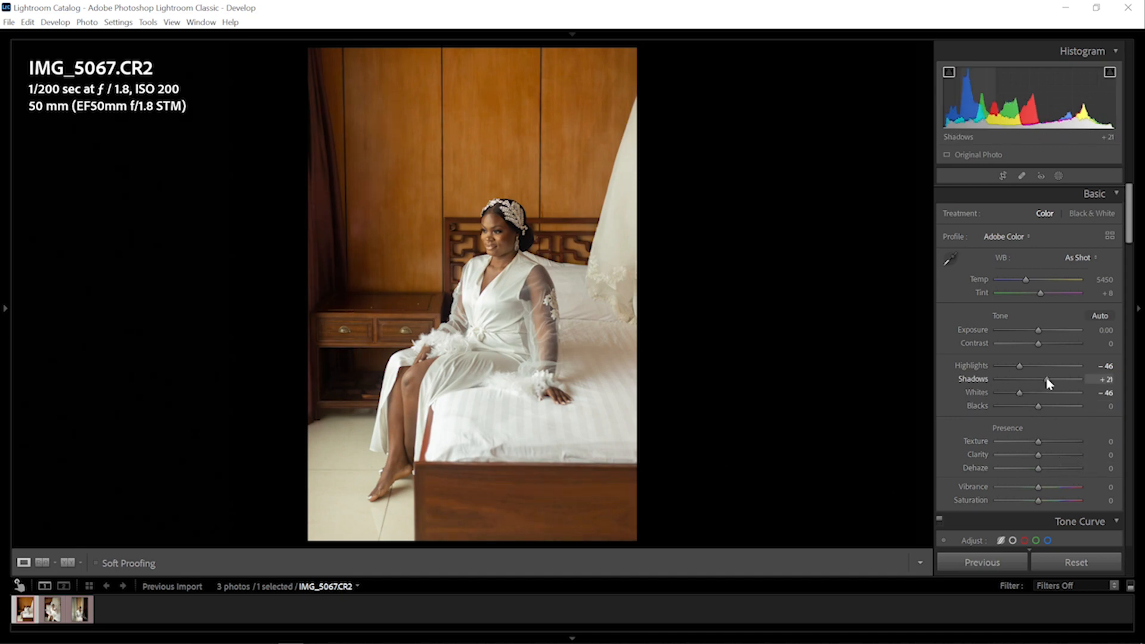
pyautogui.moveTo(1048, 378); pyautogui.dragTo(1030, 411)
pyautogui.click(1032, 405)
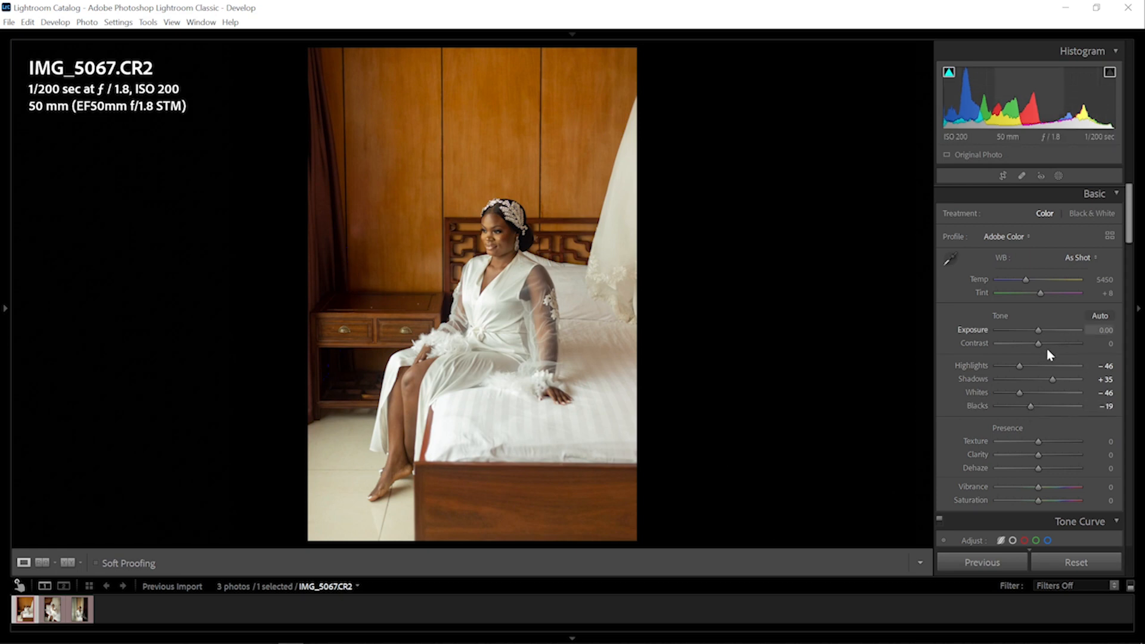
# Set Contrast to +15, Clarity to −13 and Vibrance to +5, and compare the photo side by side with its unedited version
pyautogui.moveTo(1039, 346); pyautogui.dragTo(1044, 358)
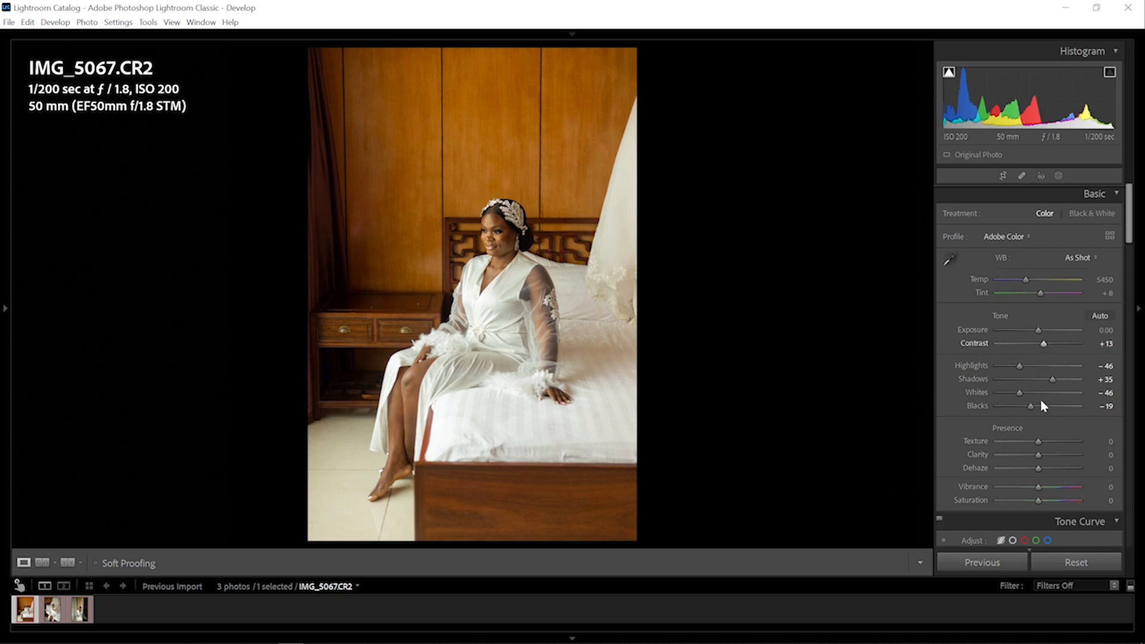
pyautogui.moveTo(1036, 455); pyautogui.dragTo(1033, 454)
pyautogui.moveTo(1044, 344); pyautogui.dragTo(1045, 345)
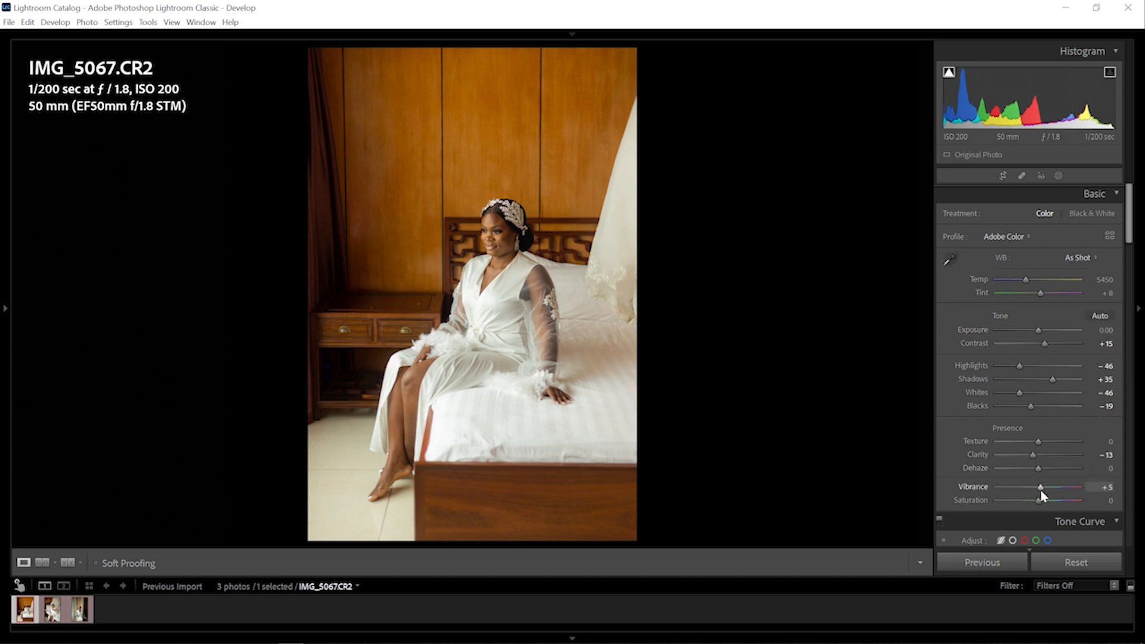
pyautogui.click(68, 562)
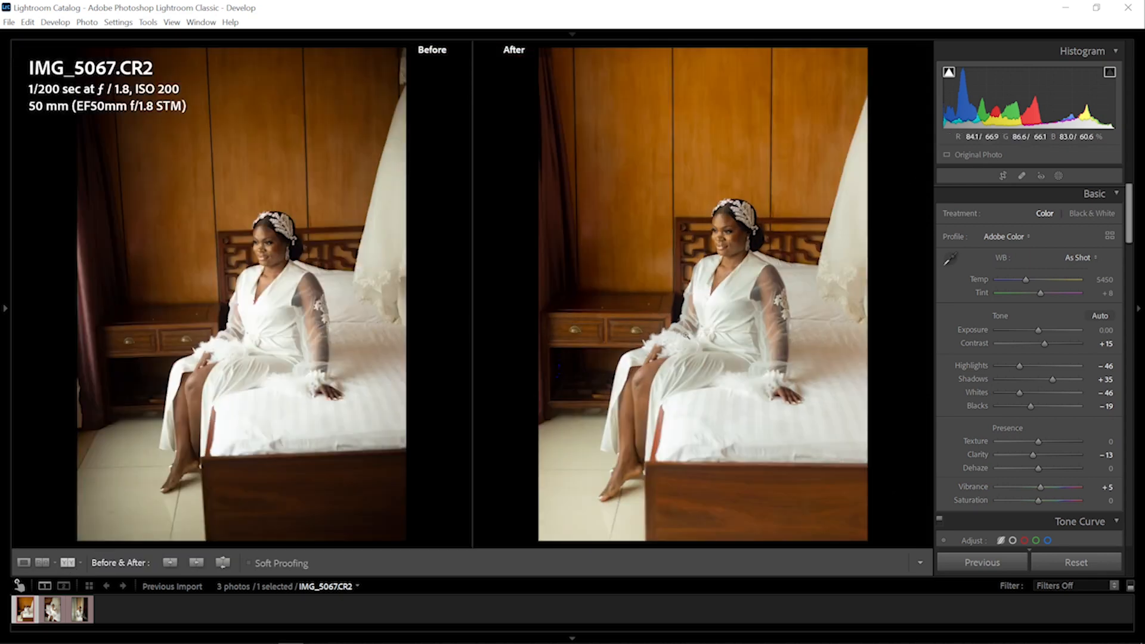
pyautogui.click(24, 563)
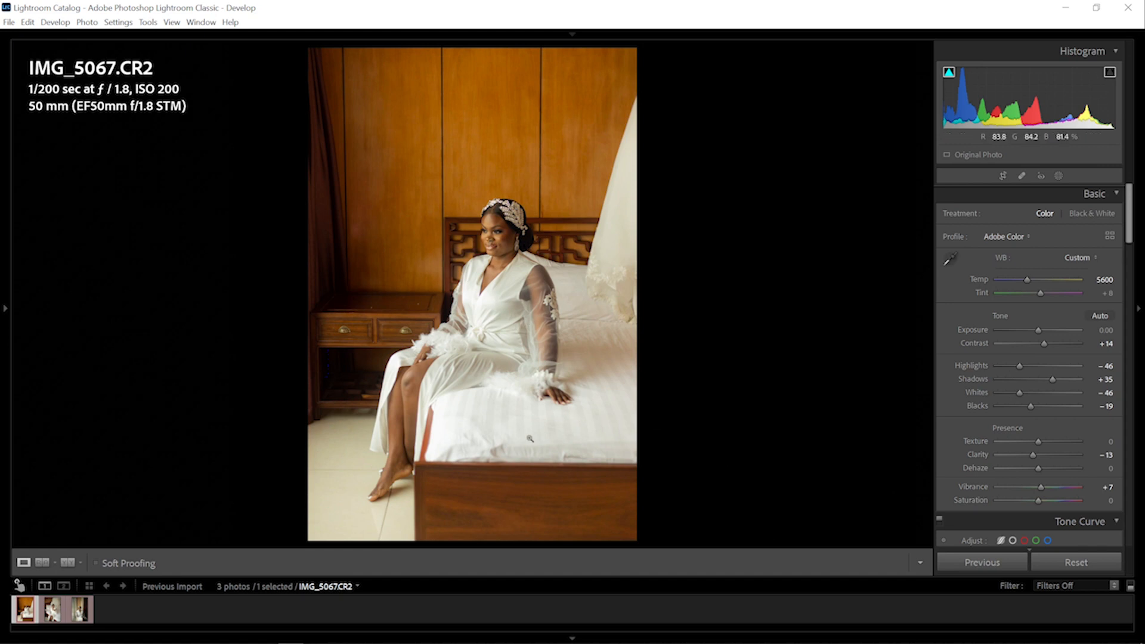
# Try sampling the white bed sheet as the white balance neutral and set Tint back to +8
pyautogui.click(950, 259)
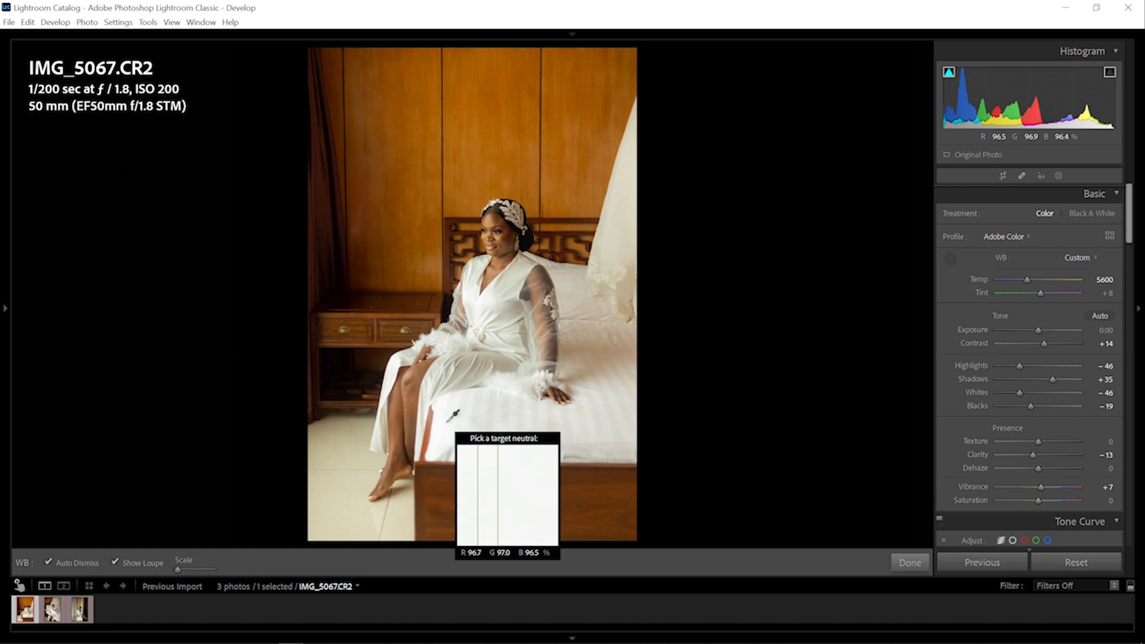
pyautogui.click(445, 424)
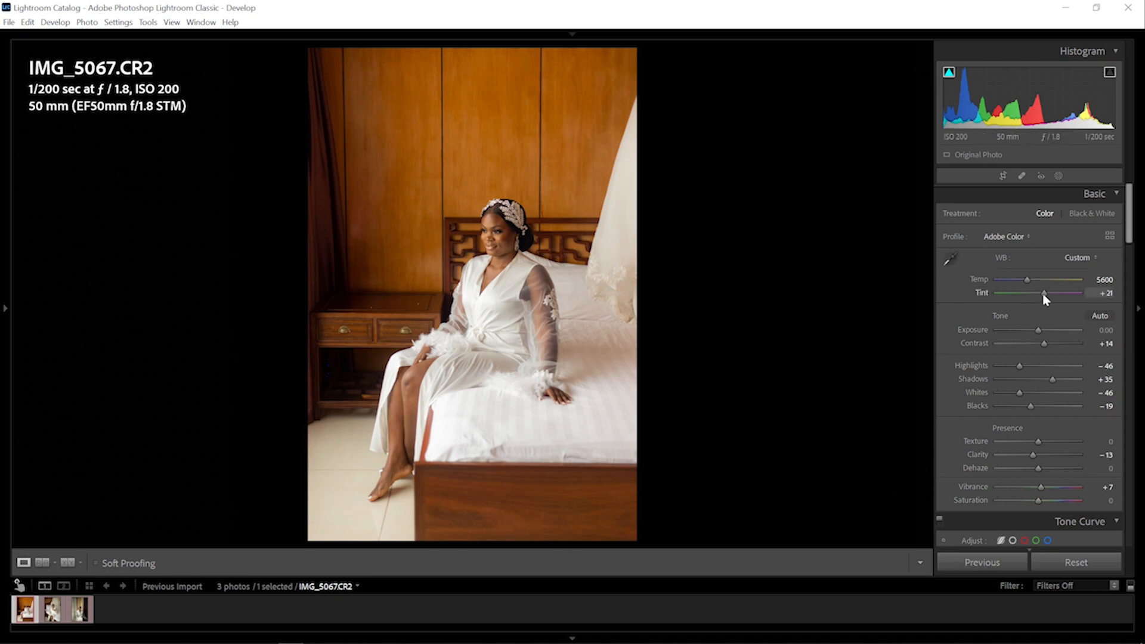
pyautogui.moveTo(1043, 293); pyautogui.dragTo(1041, 293)
pyautogui.moveTo(1041, 292); pyautogui.dragTo(1040, 292)
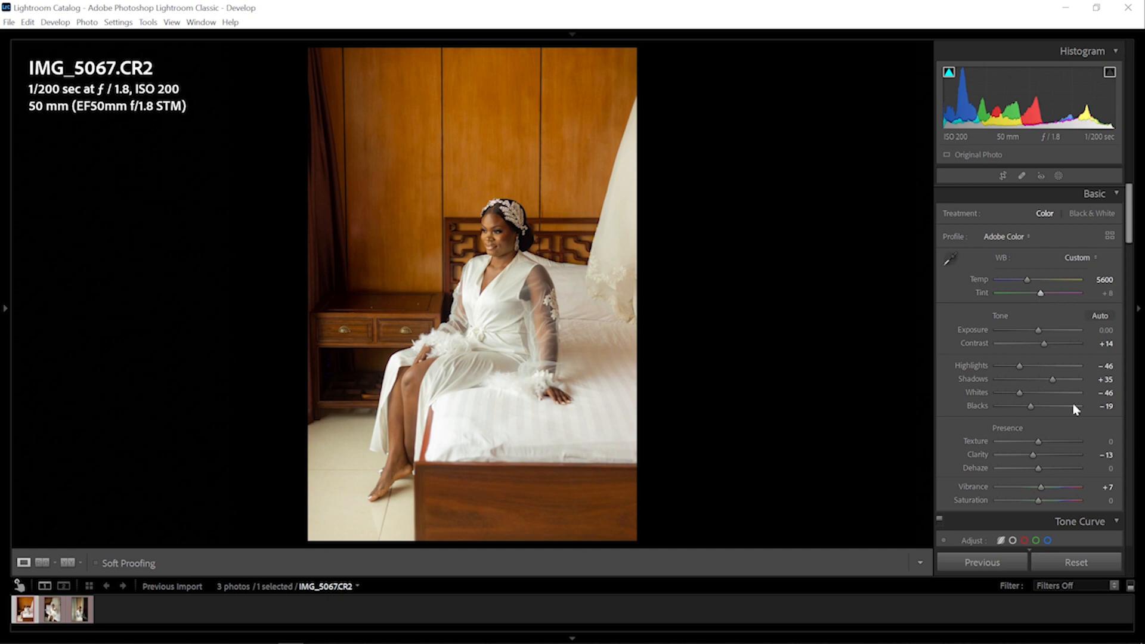
# Set the Highlights region of the parametric Tone Curve to −21
pyautogui.scroll(-1, 1130, 244)
pyautogui.scroll(-1, 1130, 244)
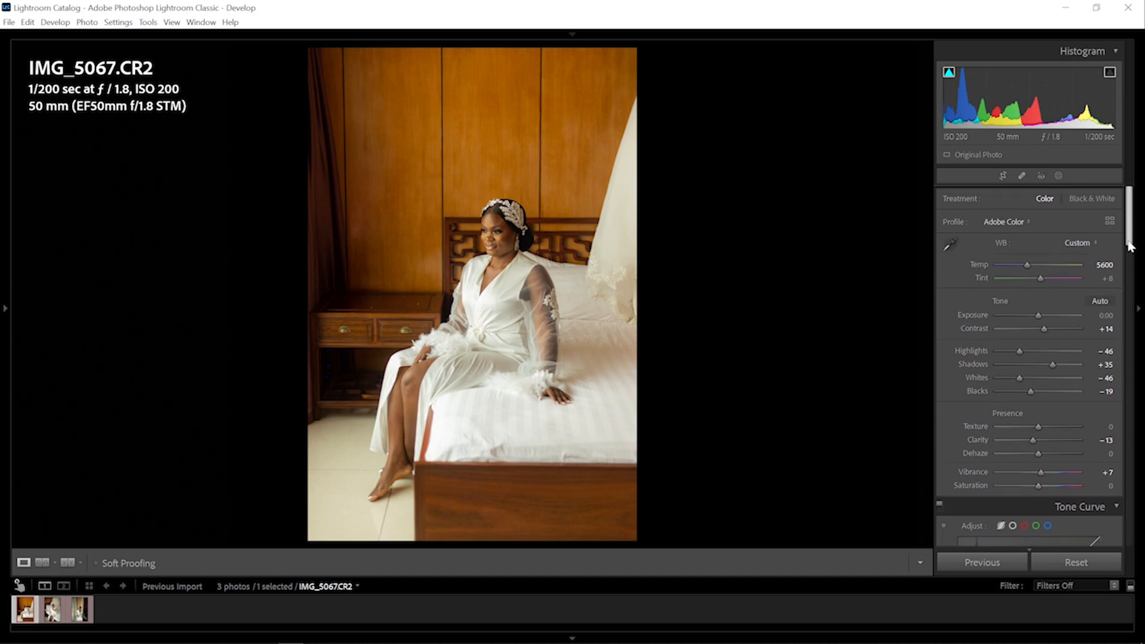
pyautogui.moveTo(1130, 245); pyautogui.dragTo(1141, 295)
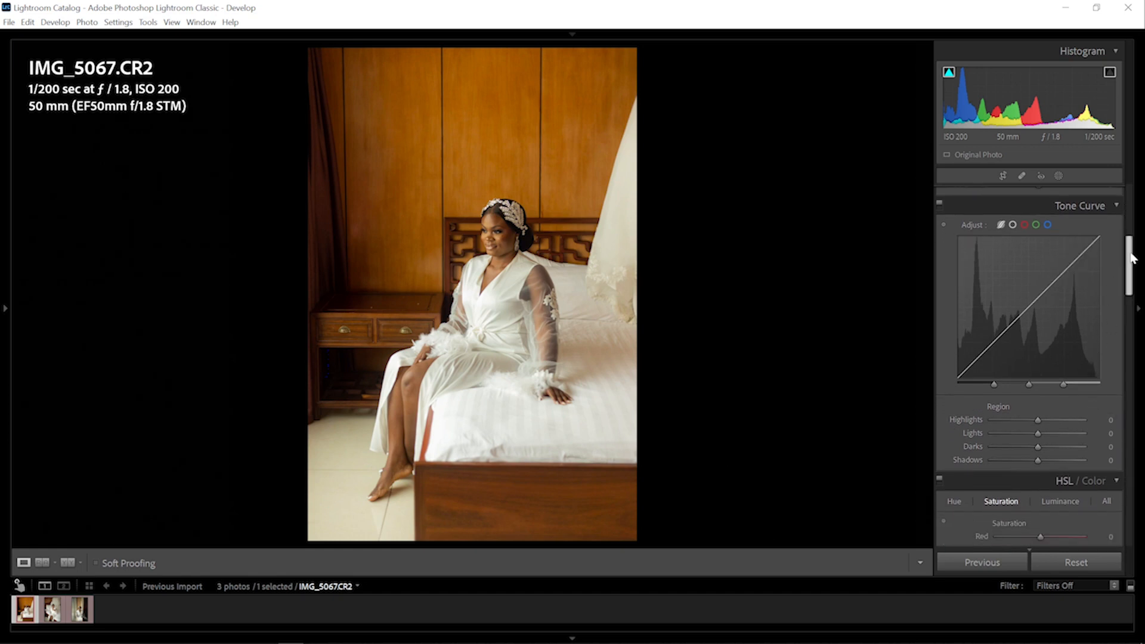
pyautogui.moveTo(1133, 258)
pyautogui.mouseDown()
pyautogui.moveTo(1137, 314)
pyautogui.moveTo(1137, 199)
pyautogui.moveTo(1140, 257)
pyautogui.mouseUp()
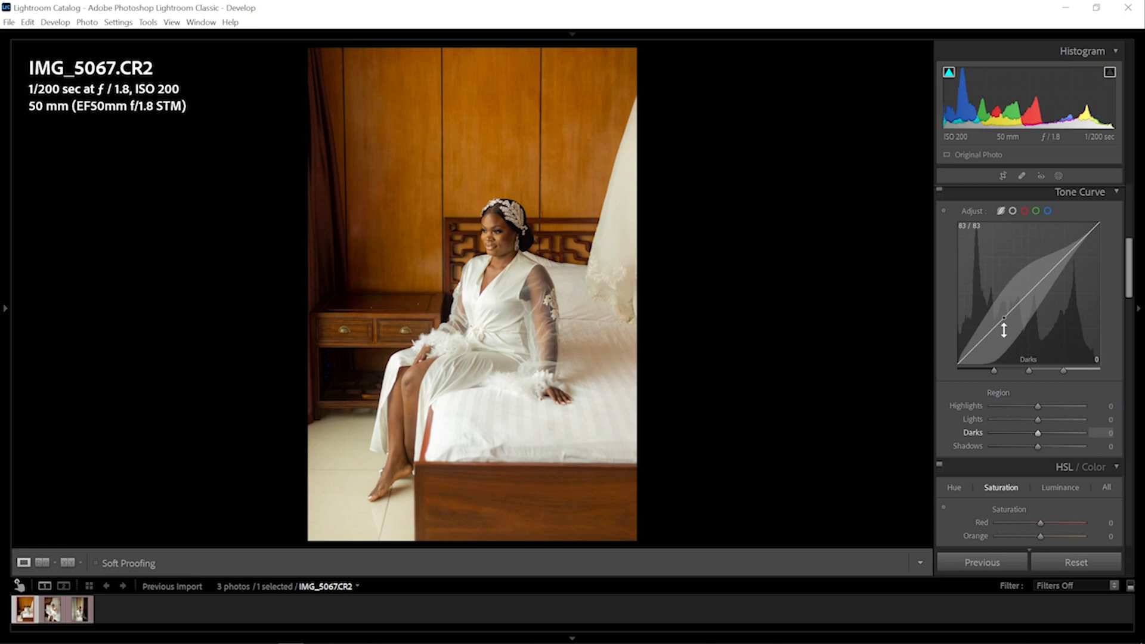
pyautogui.click(1028, 406)
pyautogui.moveTo(1028, 407); pyautogui.dragTo(1027, 406)
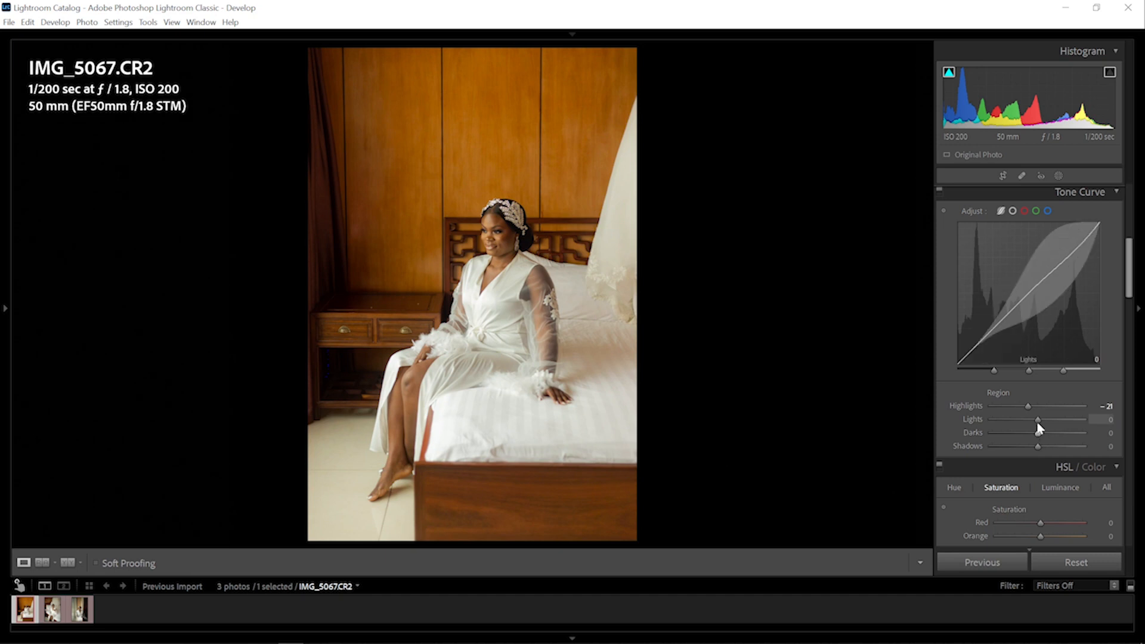
# Set the Tone Curve regions to Darks +25, Shadows −10 and Lights −3, and compare the photo with the curve off and on
pyautogui.moveTo(1039, 435); pyautogui.dragTo(1051, 439)
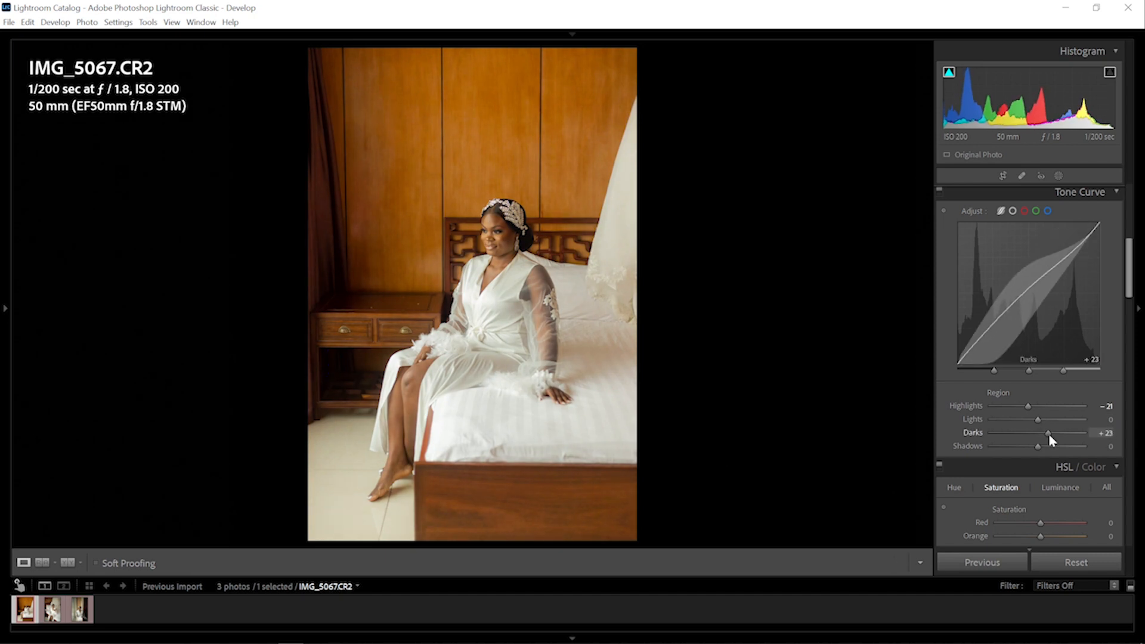
pyautogui.moveTo(1038, 447); pyautogui.dragTo(1036, 447)
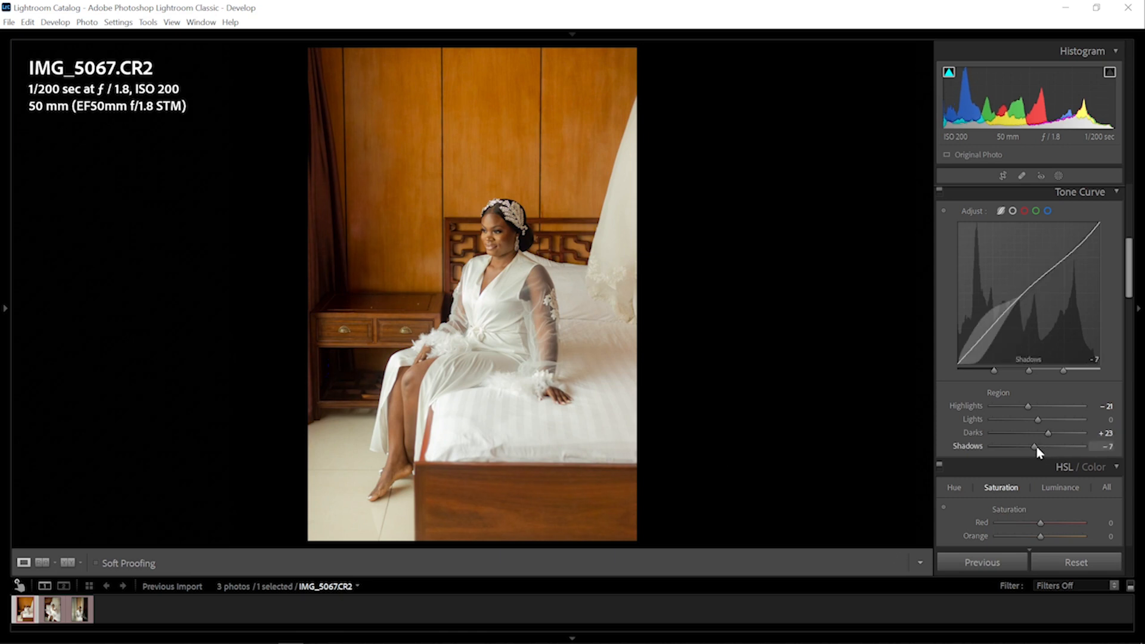
pyautogui.moveTo(1036, 446); pyautogui.dragTo(1034, 446)
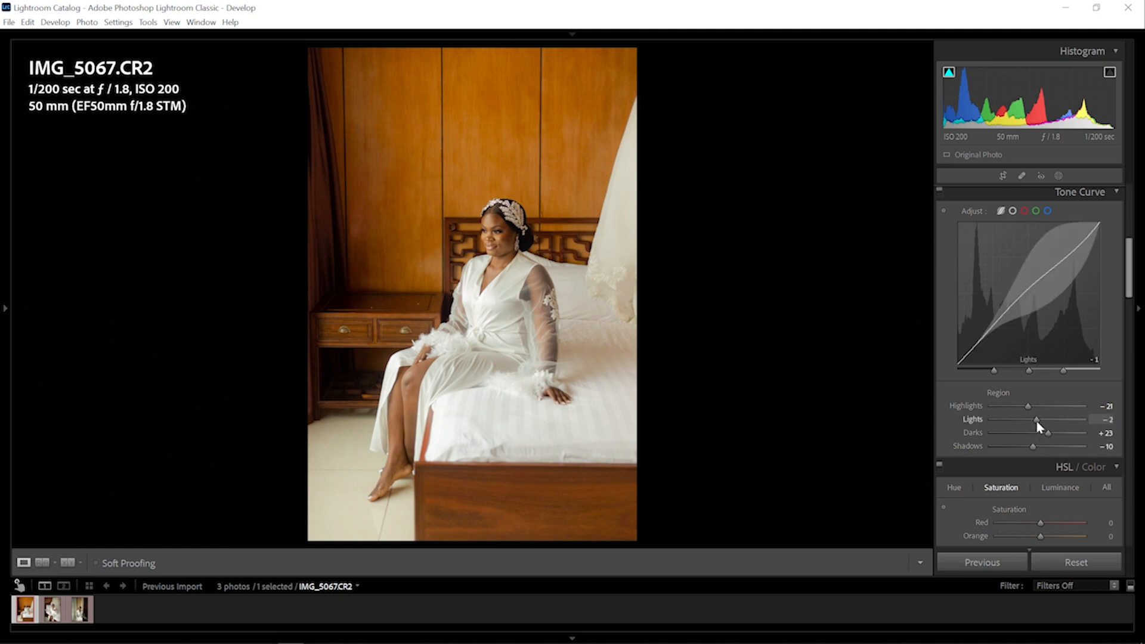
pyautogui.moveTo(1036, 420); pyautogui.dragTo(1035, 419)
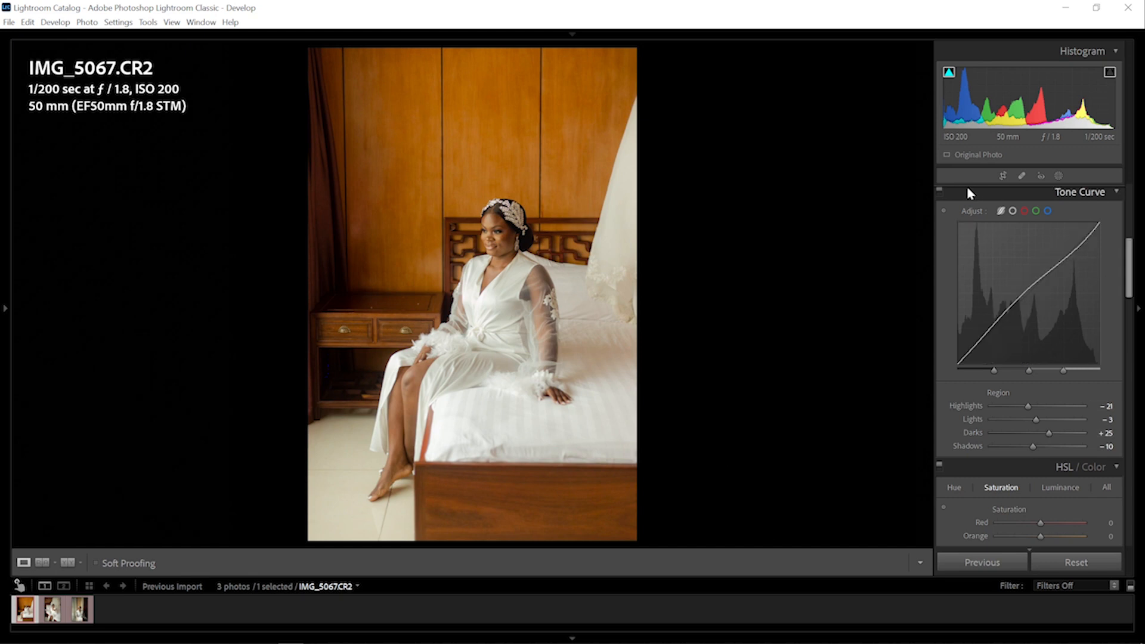
pyautogui.click(939, 191)
pyautogui.click(939, 192)
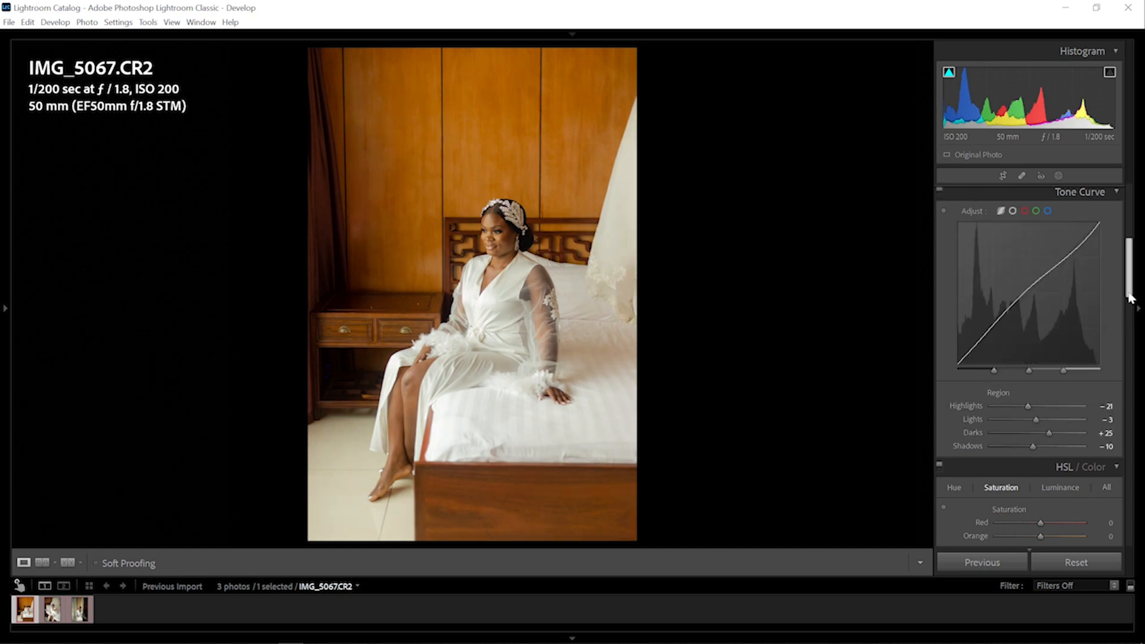
# Switch the Tone Curve to the point curve and add anchor points on the diagonal at about 63, 128 and 192
pyautogui.scroll(-1, 1130, 298)
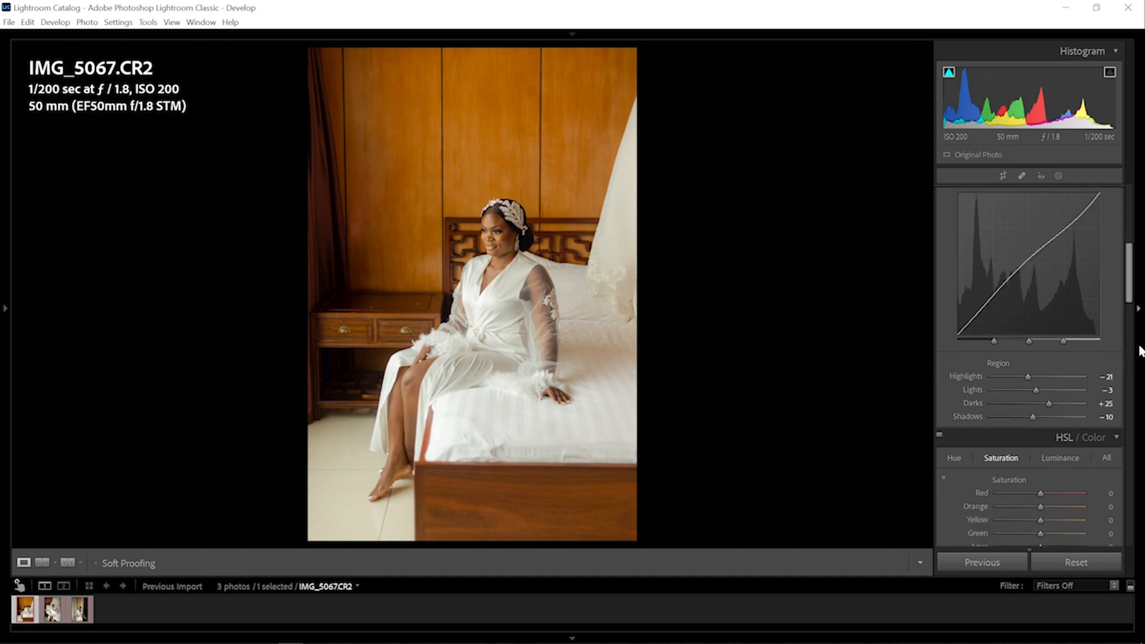
pyautogui.scroll(1, 1131, 298)
pyautogui.moveTo(1131, 292)
pyautogui.mouseDown()
pyautogui.moveTo(1136, 314)
pyautogui.moveTo(1132, 287)
pyautogui.mouseUp()
pyautogui.click(1013, 247)
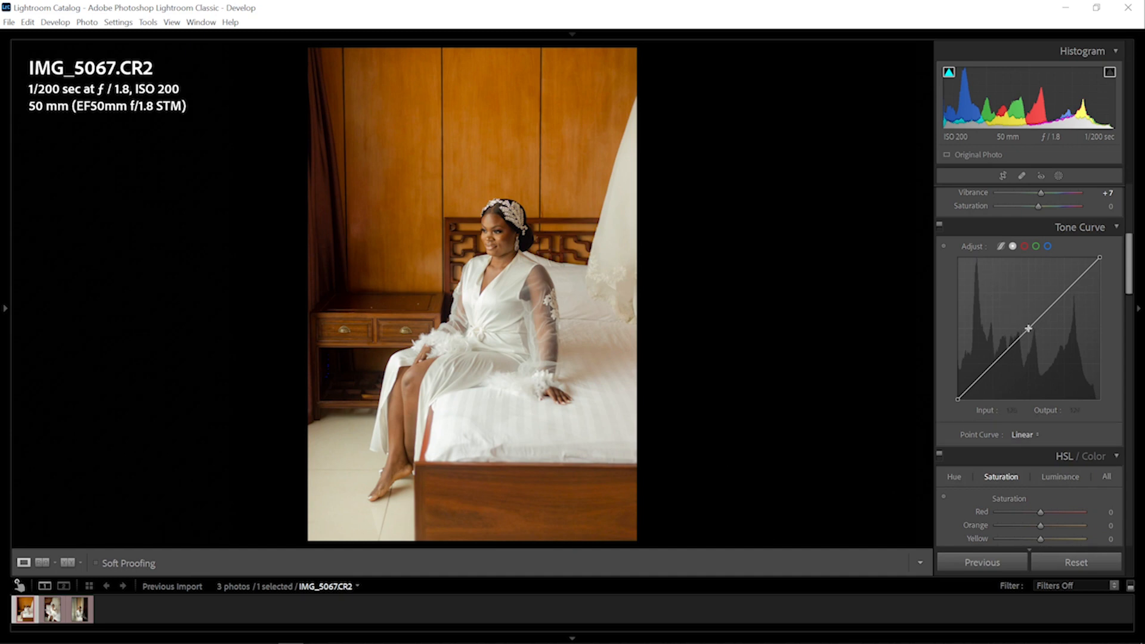
pyautogui.click(1021, 314)
pyautogui.moveTo(1023, 320)
pyautogui.mouseDown()
pyautogui.moveTo(1052, 344)
pyautogui.moveTo(1031, 325)
pyautogui.mouseUp()
pyautogui.click(993, 365)
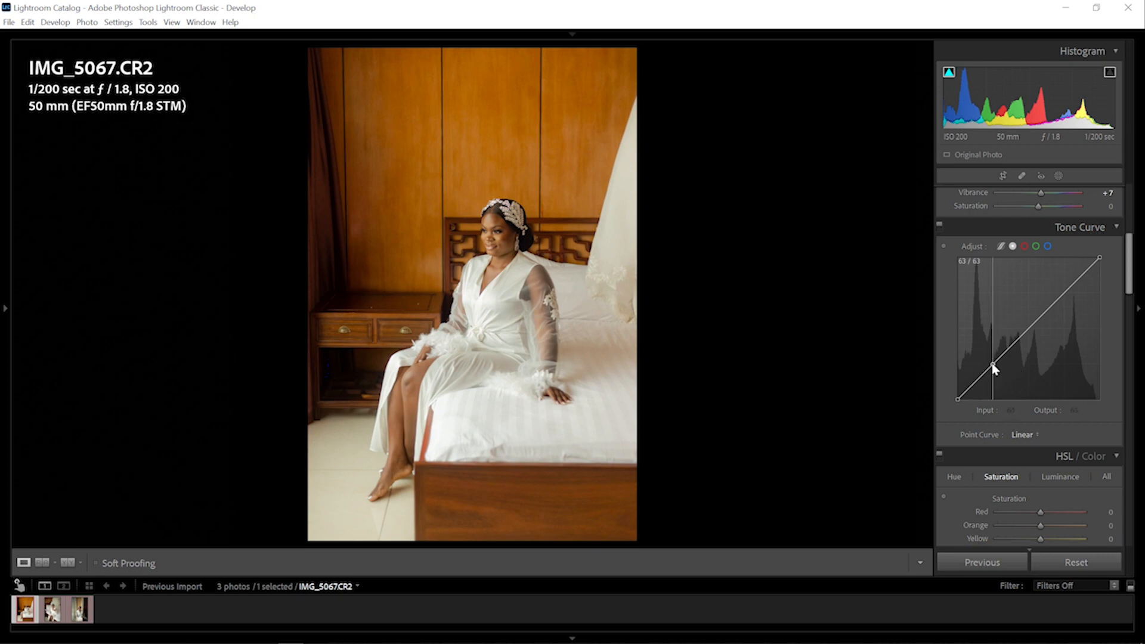
pyautogui.click(1029, 328)
pyautogui.click(1065, 292)
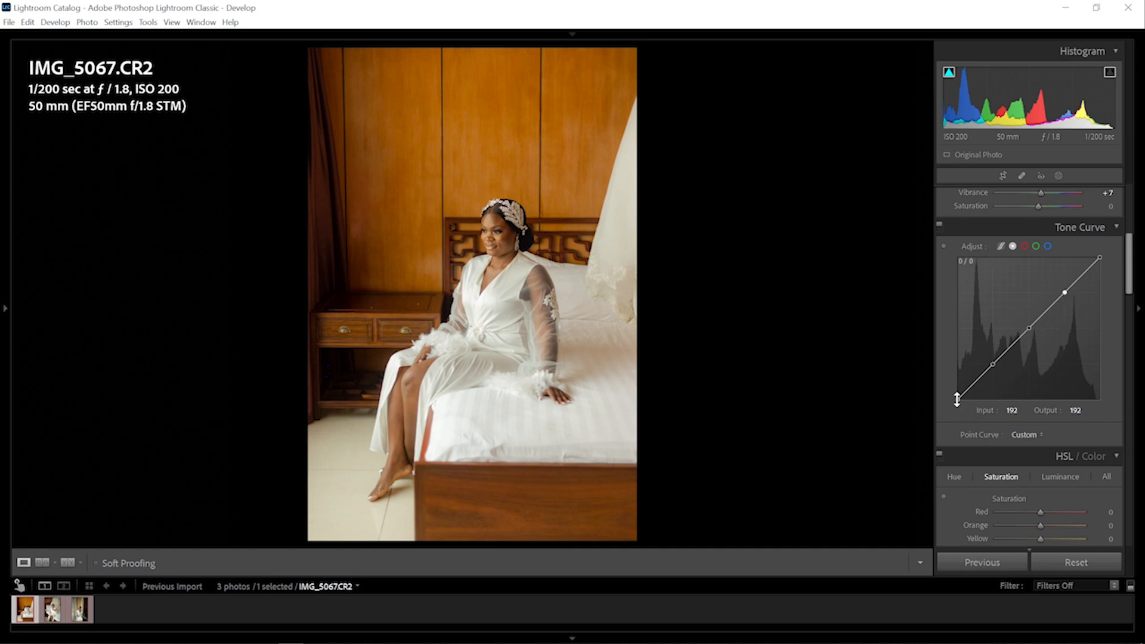
# Fade the point curve's ends by raising the black endpoint to output 25 and lowering the white endpoint to output 240
pyautogui.moveTo(958, 399); pyautogui.dragTo(949, 386)
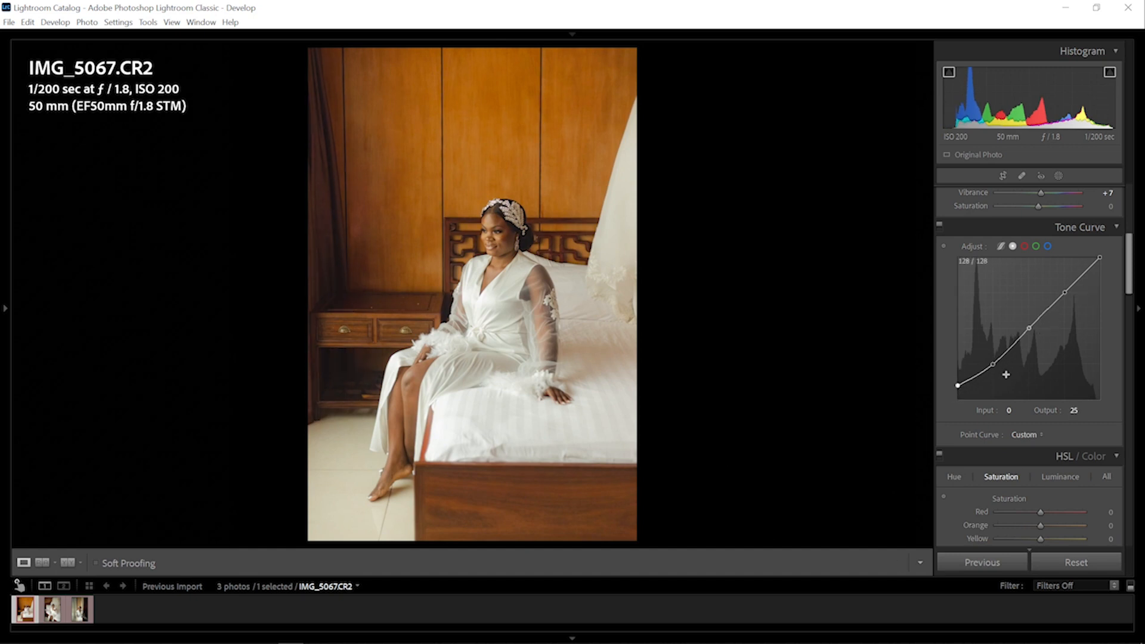
pyautogui.moveTo(1096, 261); pyautogui.dragTo(1107, 265)
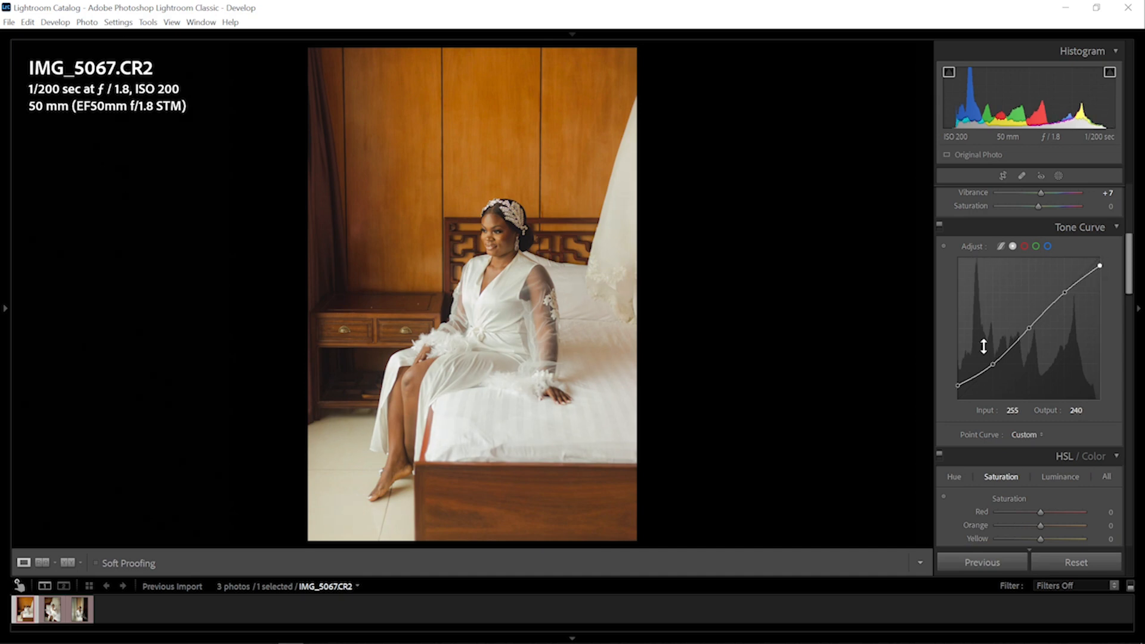
# Add a deep-shadow point to the curve at about input 32, output 36, and lower the quarter-tone point slightly
pyautogui.click(977, 375)
pyautogui.moveTo(977, 378); pyautogui.dragTo(976, 385)
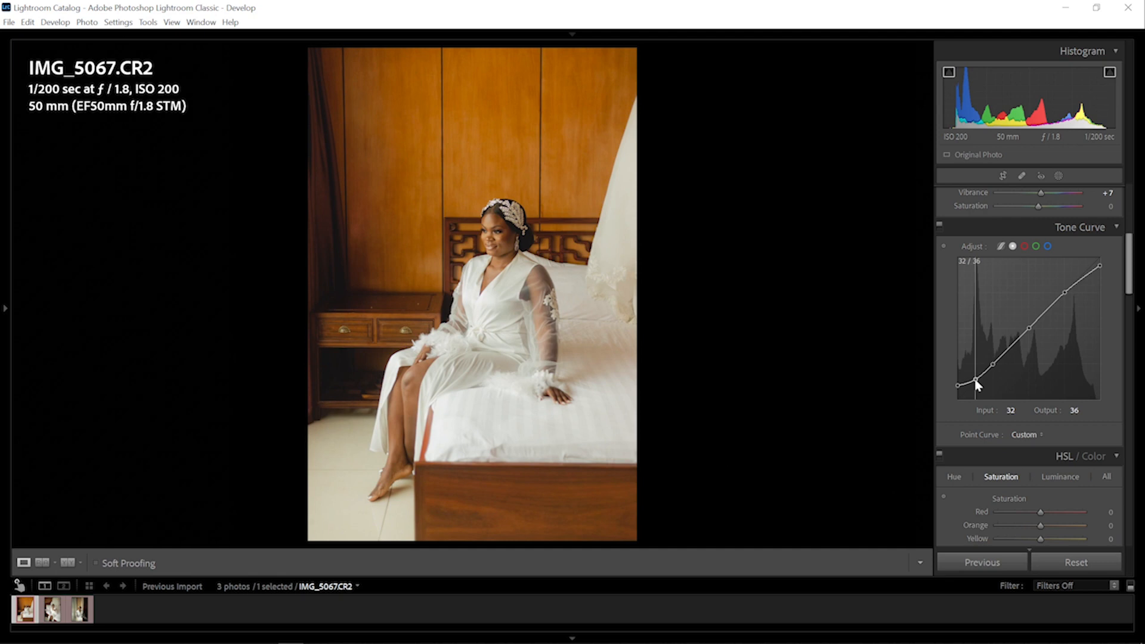
pyautogui.moveTo(976, 384); pyautogui.dragTo(976, 386)
pyautogui.moveTo(995, 371); pyautogui.dragTo(995, 370)
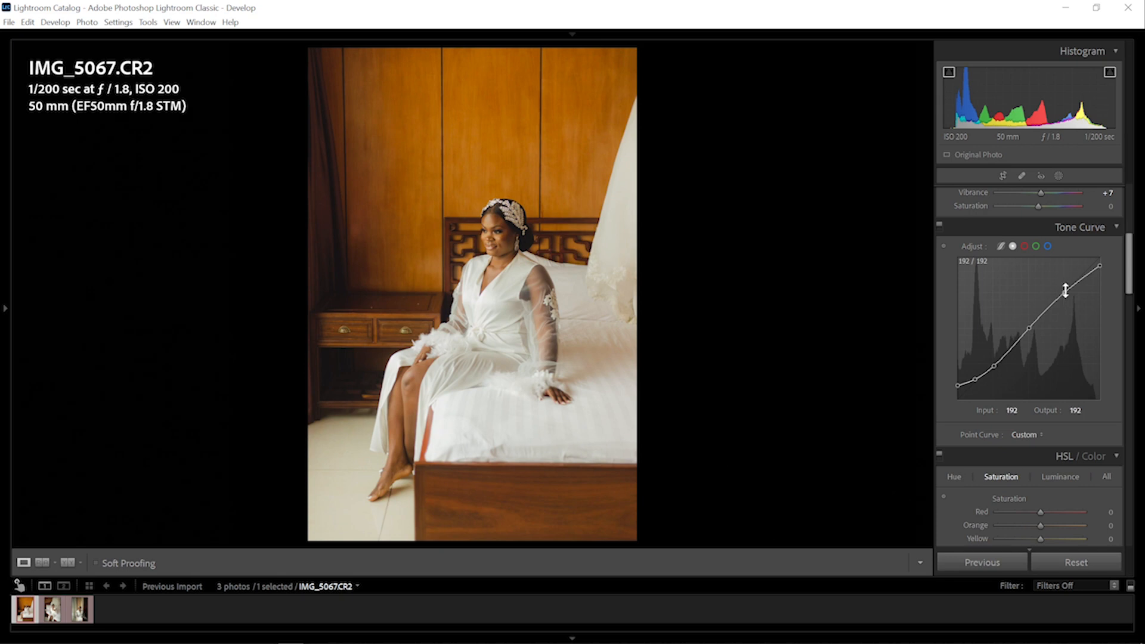
# Raise the curve's point at input 192 slightly and lower the white endpoint to output 237
pyautogui.moveTo(1102, 270); pyautogui.dragTo(1101, 271)
pyautogui.moveTo(1067, 294); pyautogui.dragTo(1101, 267)
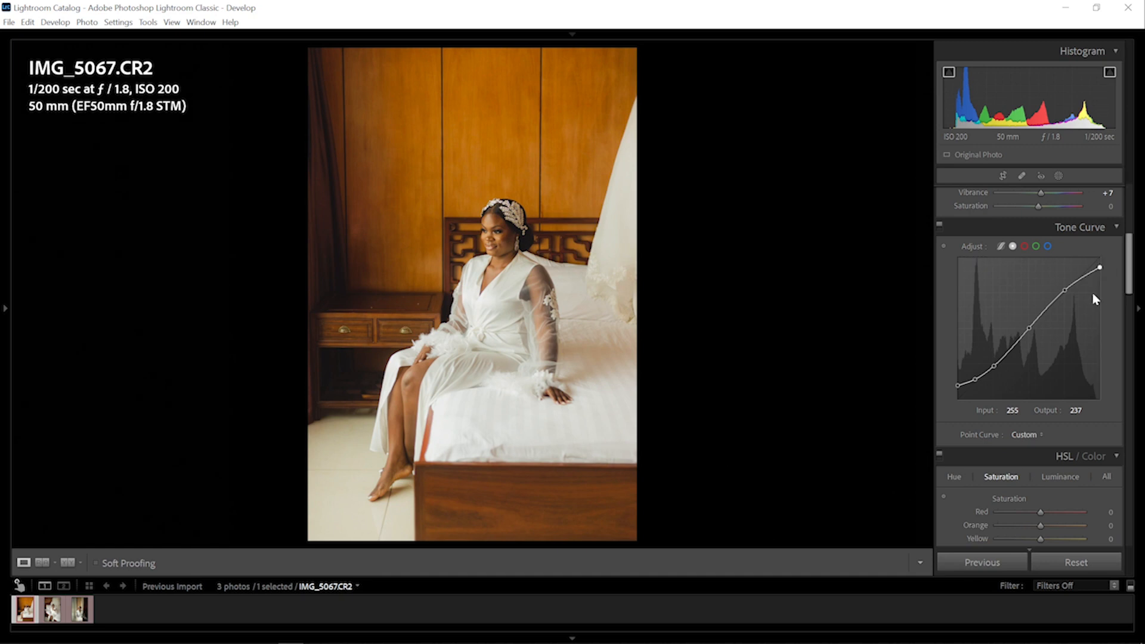
pyautogui.moveTo(1131, 267); pyautogui.dragTo(1131, 267)
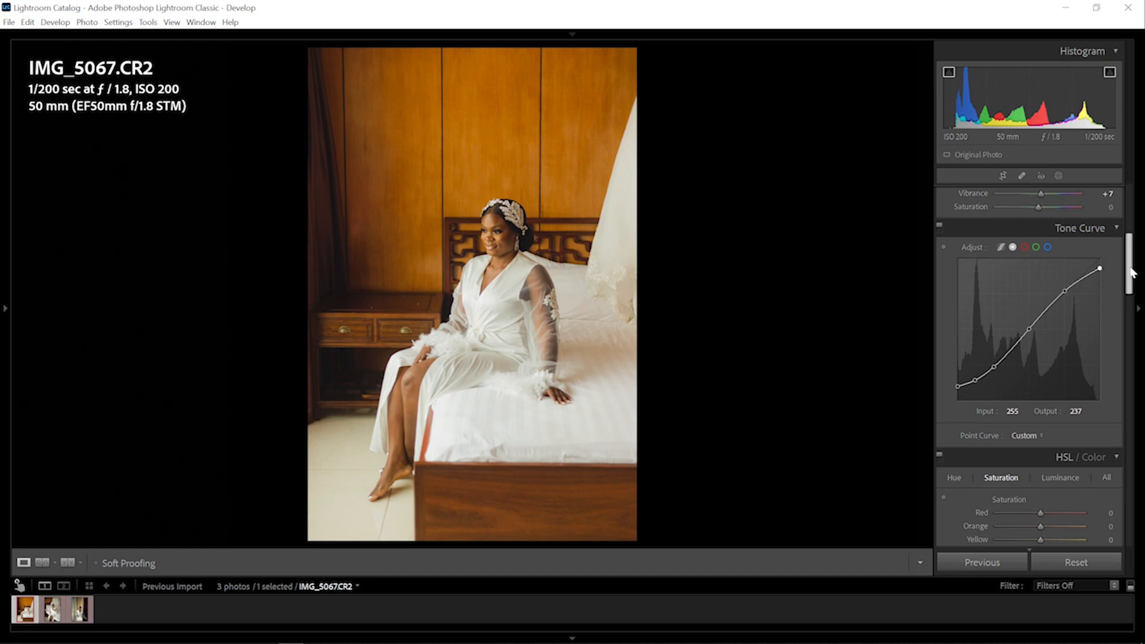
# Lower the photo's Contrast in the basic tone adjustments to -34
pyautogui.scroll(5, 1066, 296)
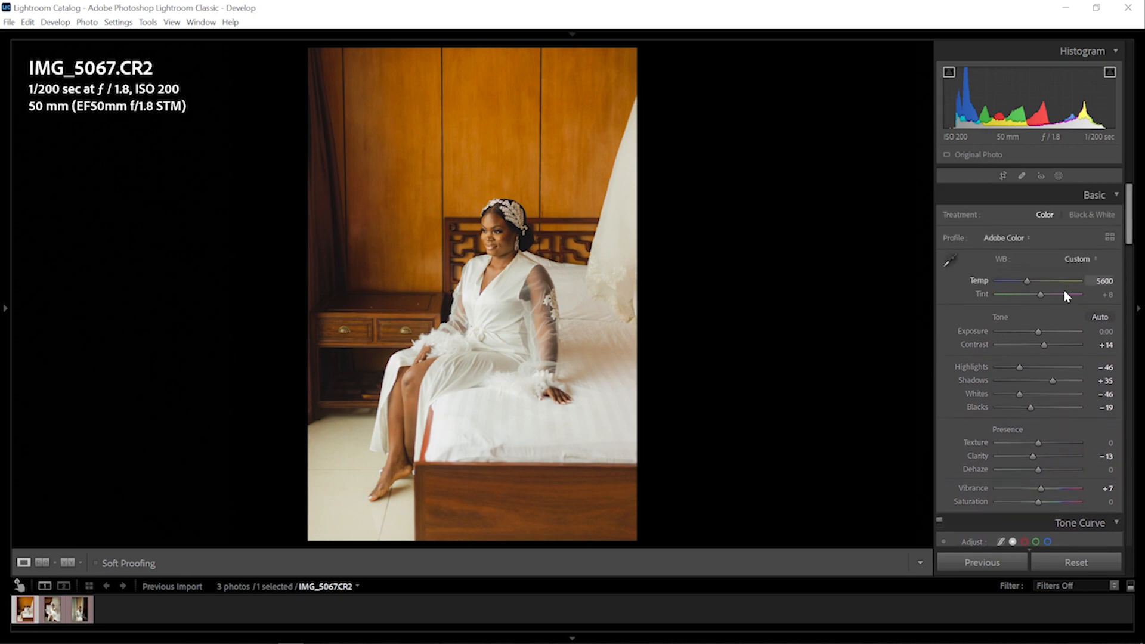
pyautogui.moveTo(1045, 344); pyautogui.dragTo(1025, 345)
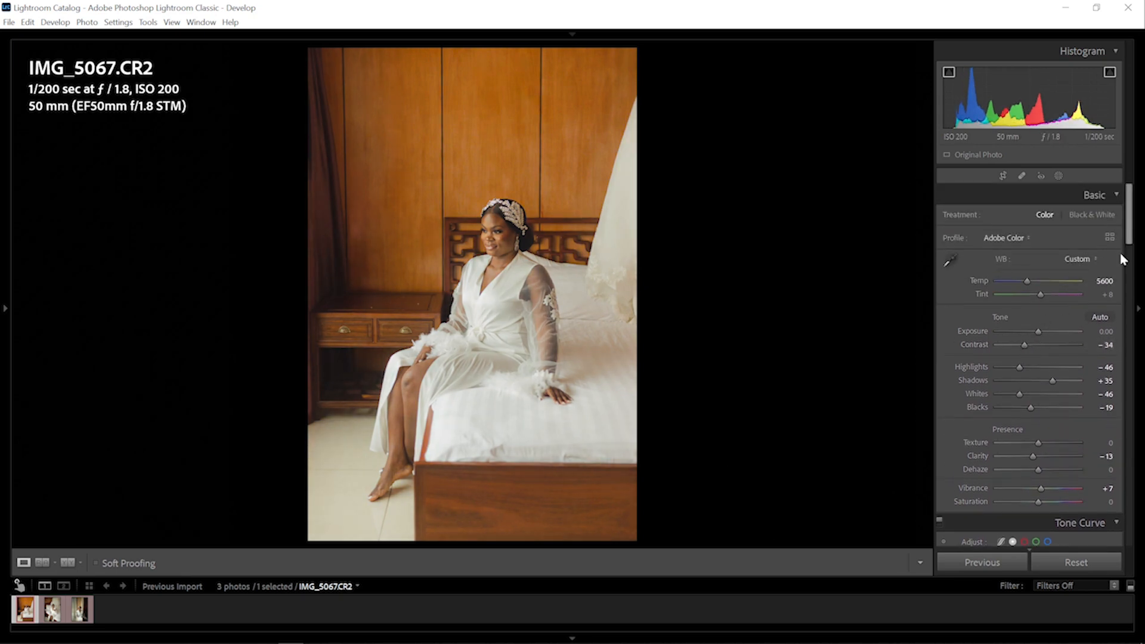
# Desaturate the yellows in the HSL adjustments by setting Yellow saturation to -47
pyautogui.moveTo(1130, 223); pyautogui.dragTo(1130, 316)
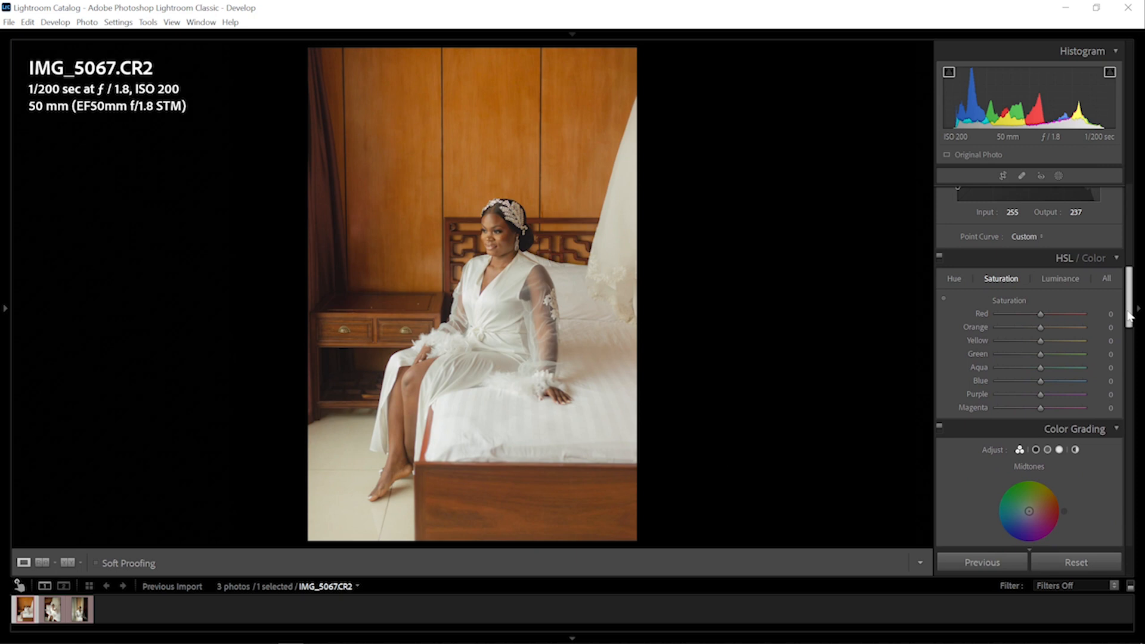
pyautogui.click(1059, 280)
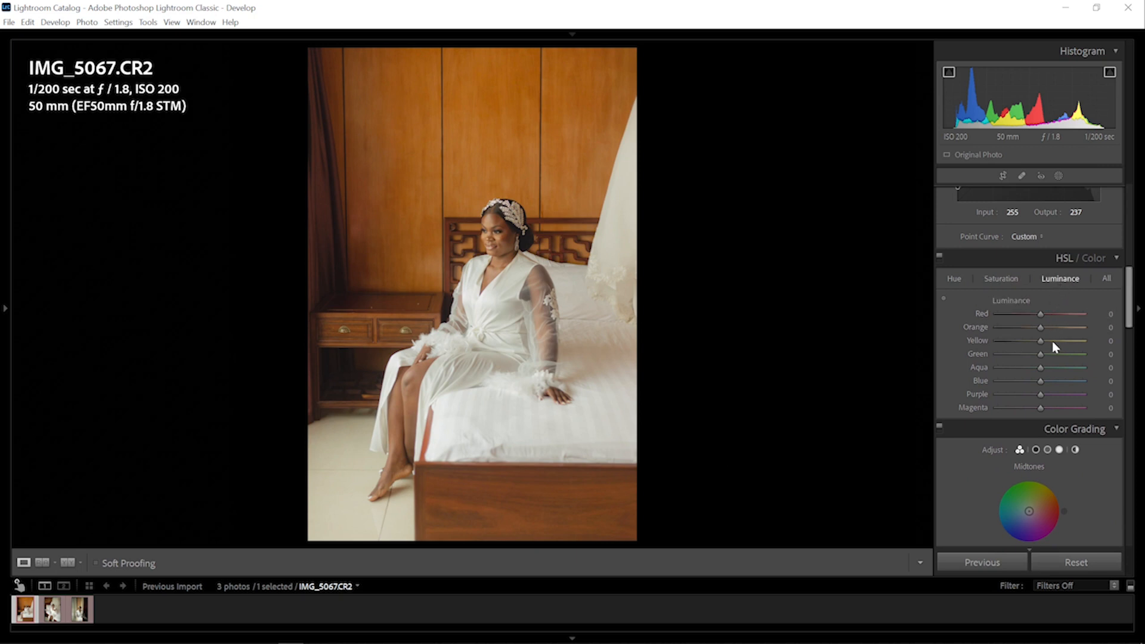
pyautogui.click(1008, 281)
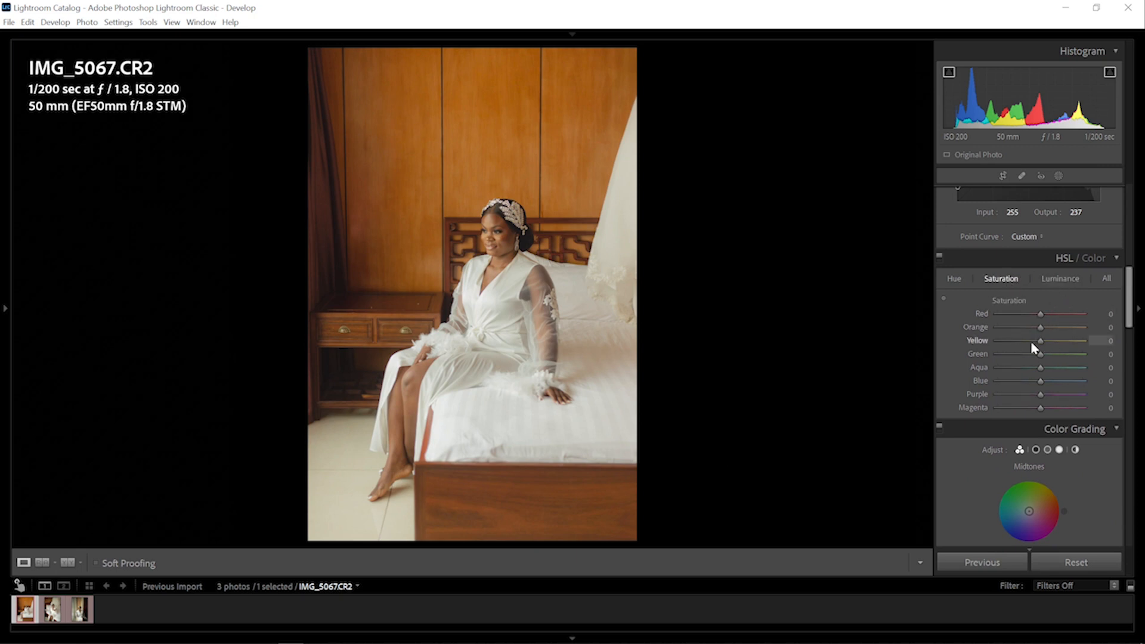
pyautogui.click(1012, 340)
pyautogui.moveTo(1014, 340); pyautogui.dragTo(1015, 340)
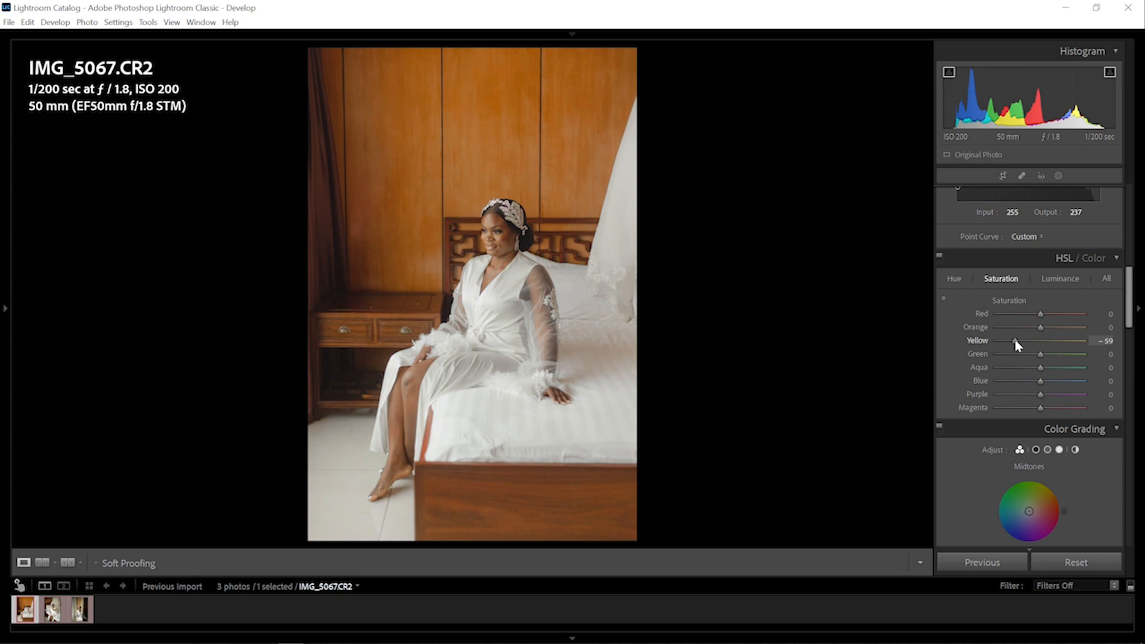
pyautogui.moveTo(1018, 346); pyautogui.dragTo(1021, 346)
# Lower the HSL Orange luminance to about -13 and raise the Orange saturation to +5
pyautogui.click(1065, 278)
pyautogui.moveTo(1040, 328); pyautogui.dragTo(1037, 332)
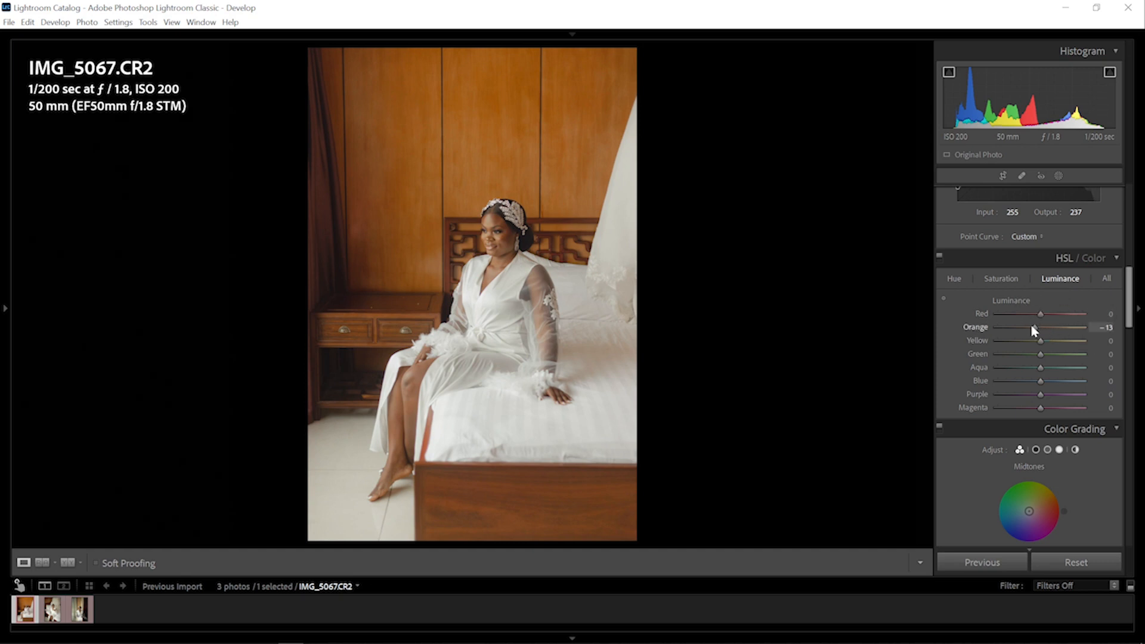
pyautogui.moveTo(1035, 332); pyautogui.dragTo(1033, 332)
pyautogui.click(999, 279)
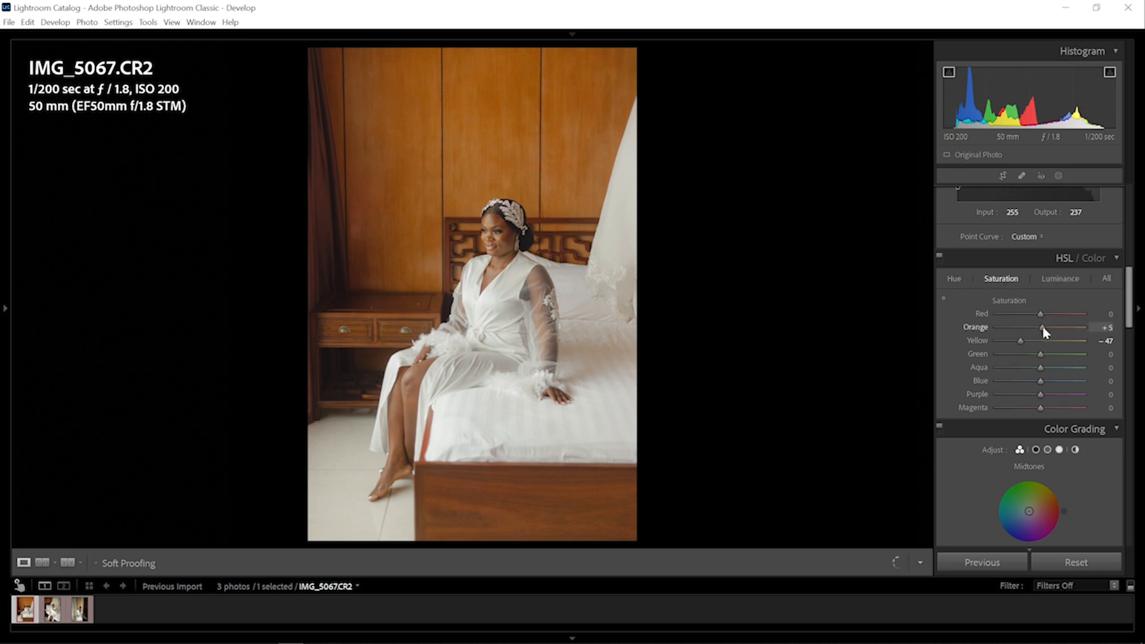
# Shift the HSL hues of Red to +14, Yellow to -29 and Aqua to +6
pyautogui.click(955, 278)
pyautogui.moveTo(1042, 317); pyautogui.dragTo(1049, 320)
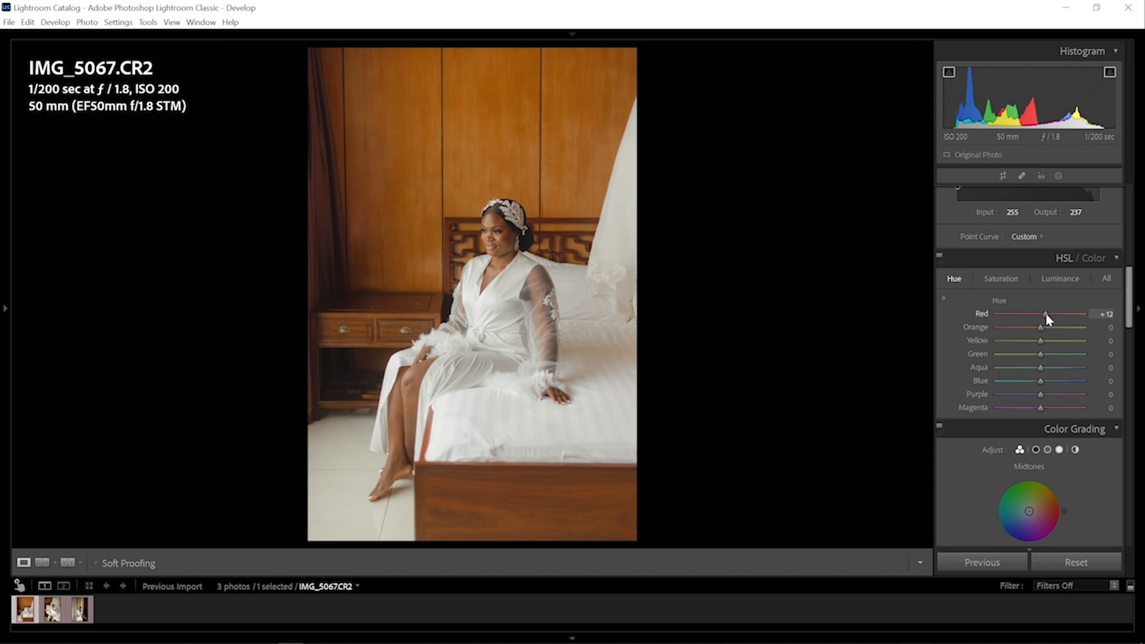
pyautogui.moveTo(1048, 320); pyautogui.dragTo(1030, 341)
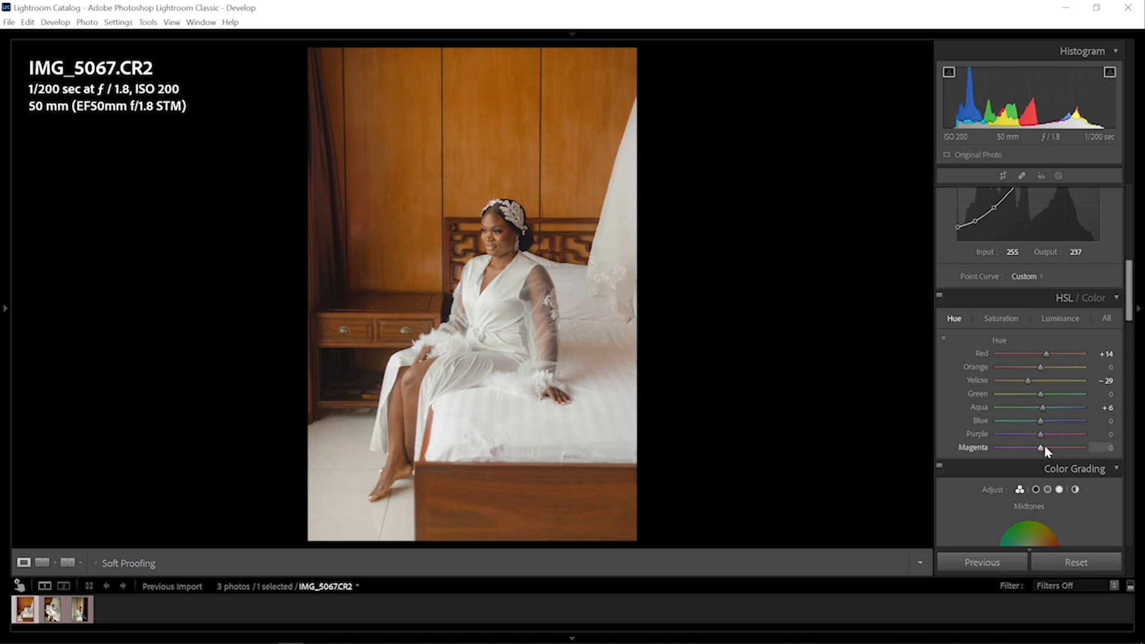
# Set the HSL hues of Magenta to +48, Purple to -60, Blue to -23 and Green to +46, and reset Aqua to 0
pyautogui.moveTo(1047, 449); pyautogui.dragTo(1025, 422)
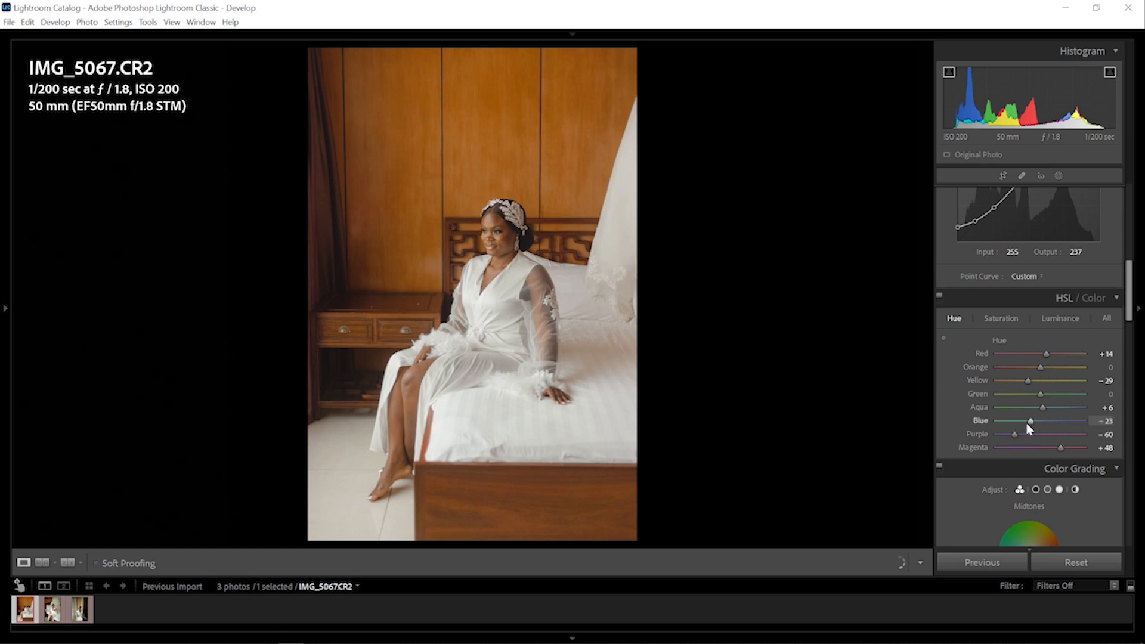
pyautogui.doubleClick(1041, 407)
pyautogui.moveTo(1038, 394)
pyautogui.mouseDown()
pyautogui.moveTo(1010, 398)
pyautogui.moveTo(1048, 397)
pyautogui.mouseUp()
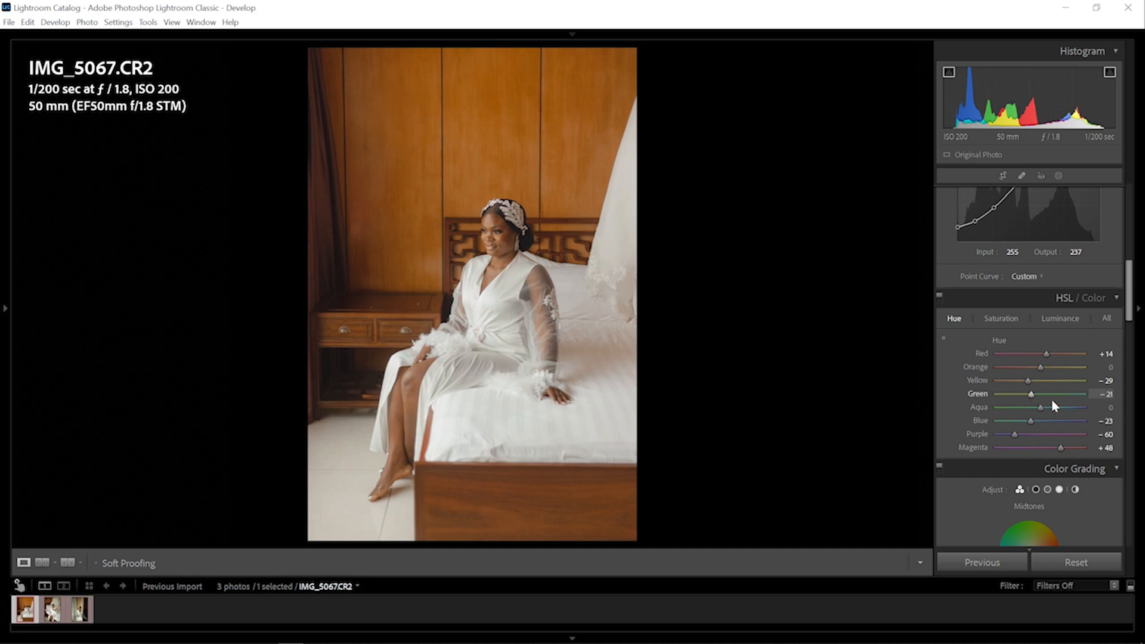
pyautogui.moveTo(1035, 394); pyautogui.dragTo(1052, 400)
# Fine-tune the Orange saturation slightly in the HSL adjustments
pyautogui.scroll(-2, 1130, 312)
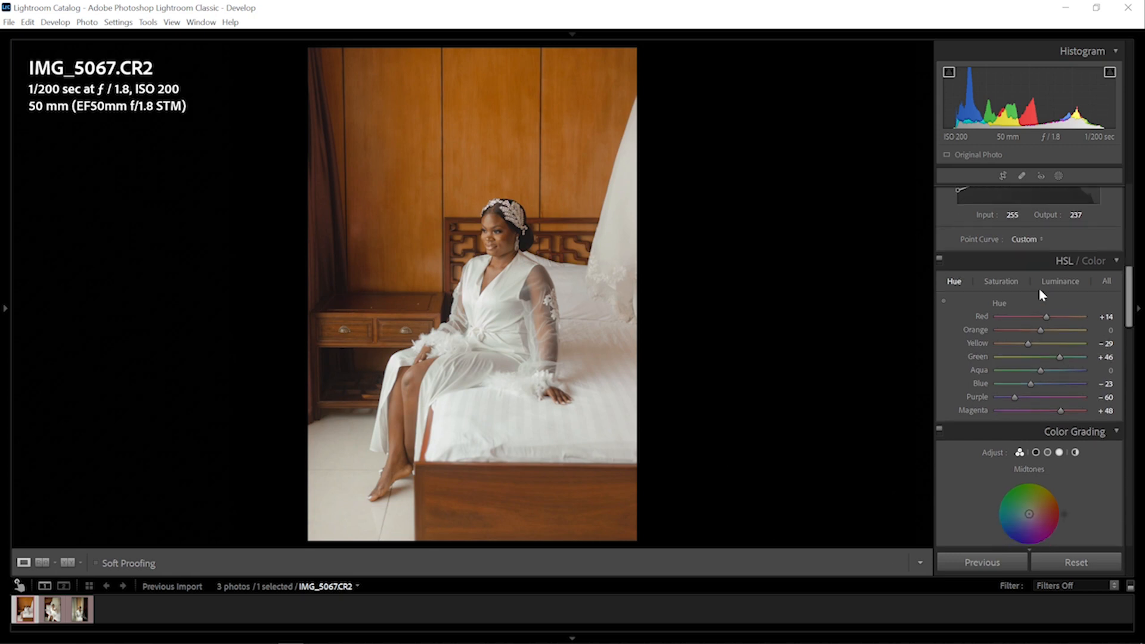
pyautogui.click(1007, 282)
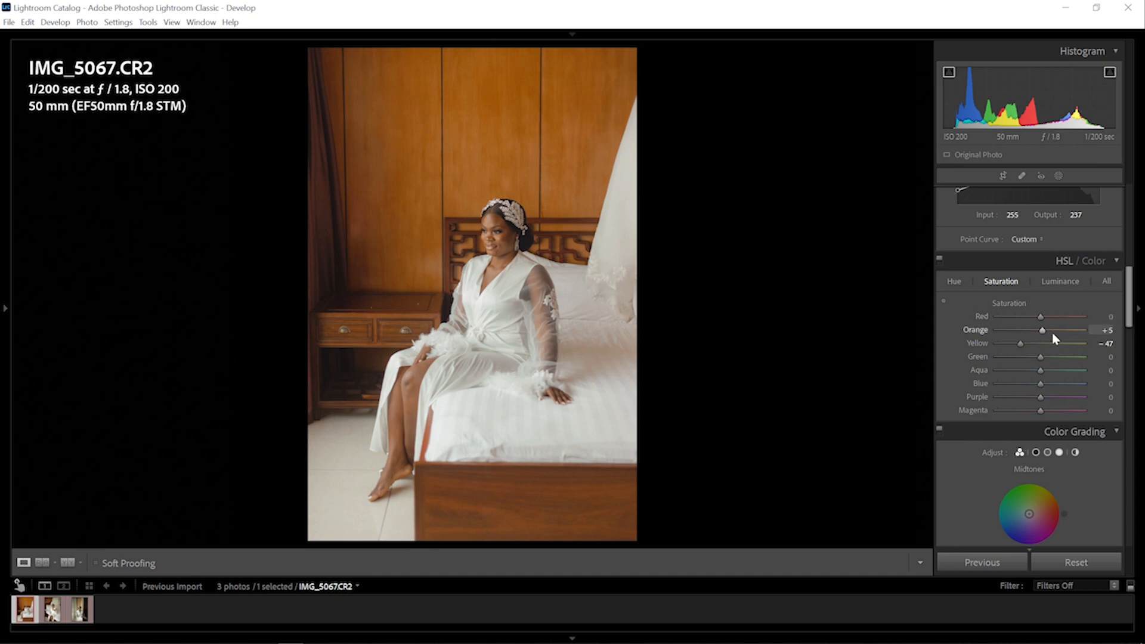
pyautogui.moveTo(1041, 329); pyautogui.dragTo(1041, 330)
# Darken the midtones in Color Grading by setting their Luminance to -36
pyautogui.moveTo(1129, 324); pyautogui.dragTo(1135, 365)
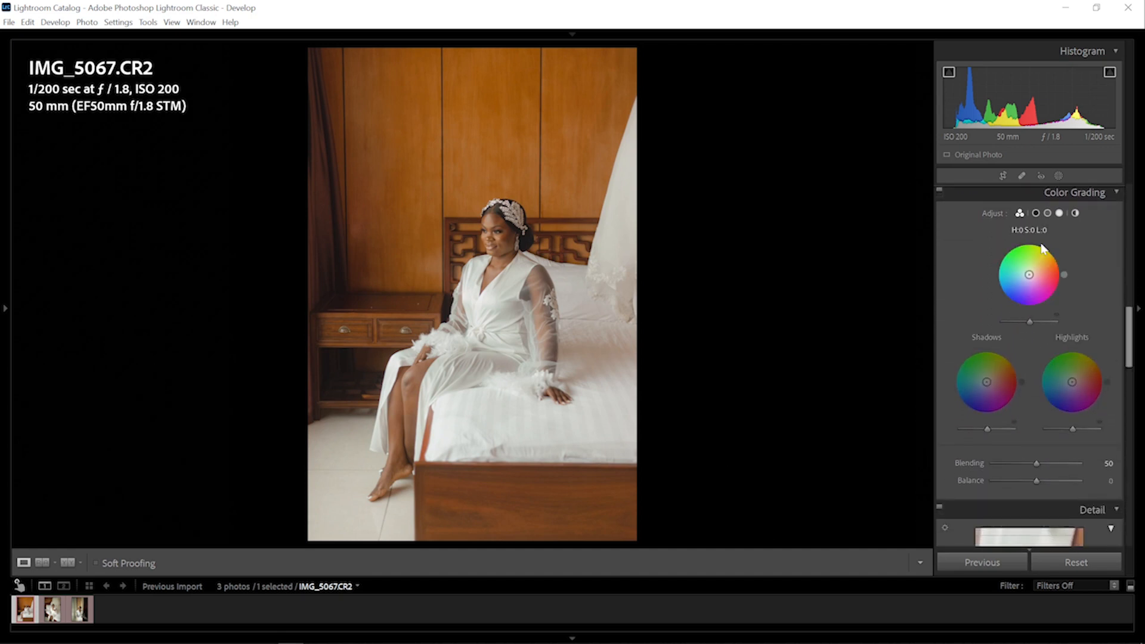
pyautogui.click(1048, 213)
pyautogui.moveTo(1028, 427); pyautogui.dragTo(1020, 416)
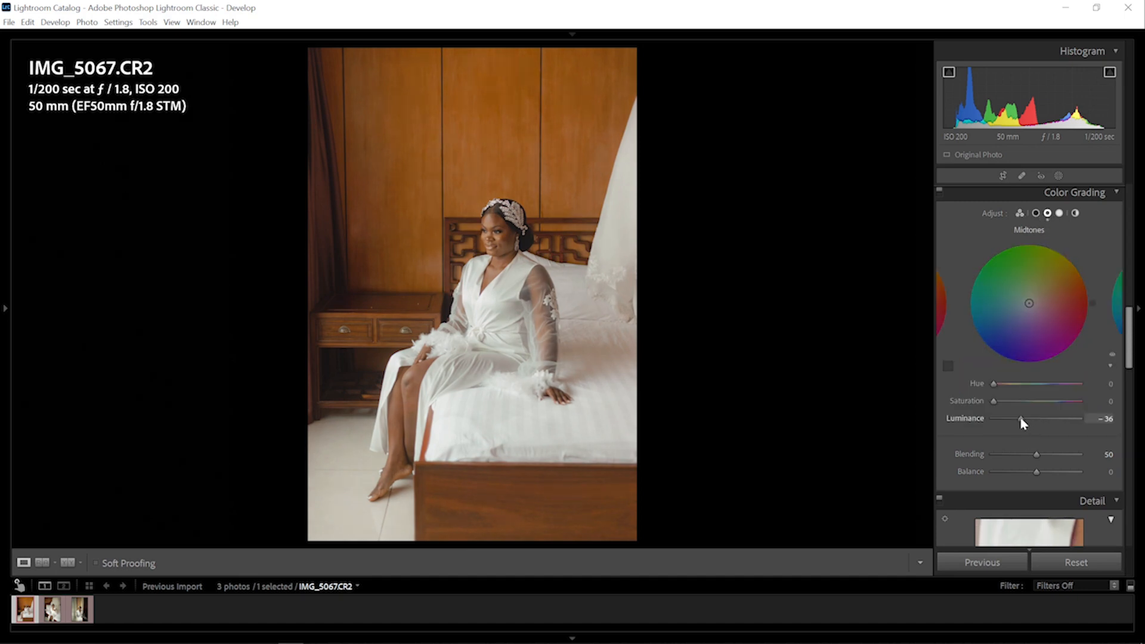
# Darken the shadows in Color Grading by setting their Luminance to -34
pyautogui.click(1036, 213)
pyautogui.moveTo(1037, 418); pyautogui.dragTo(1027, 421)
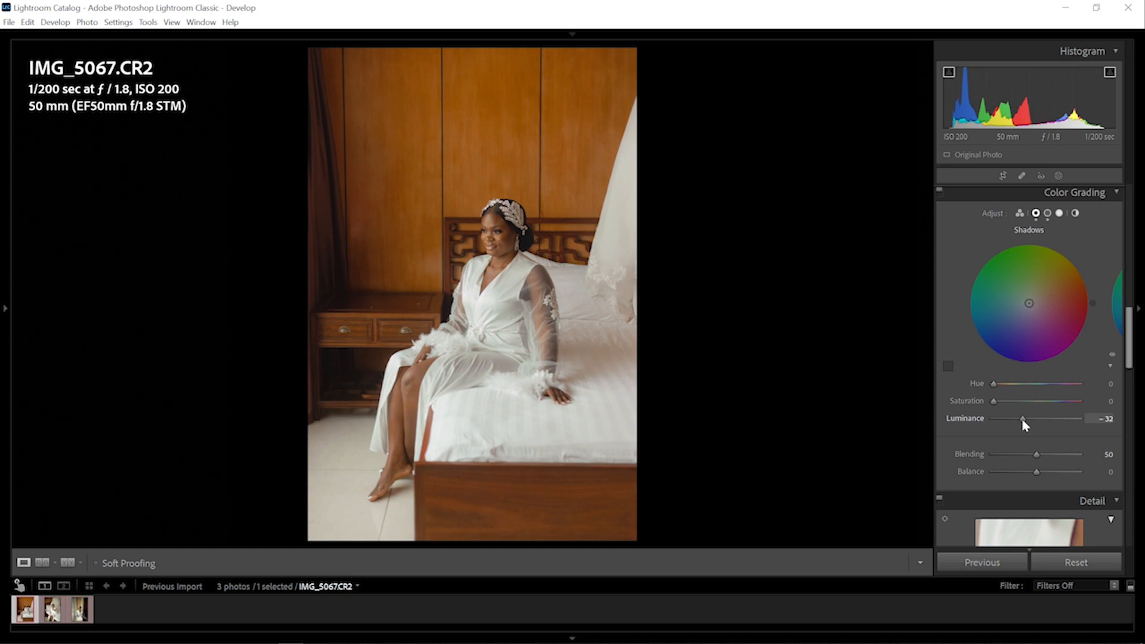
pyautogui.moveTo(1022, 418); pyautogui.dragTo(1021, 418)
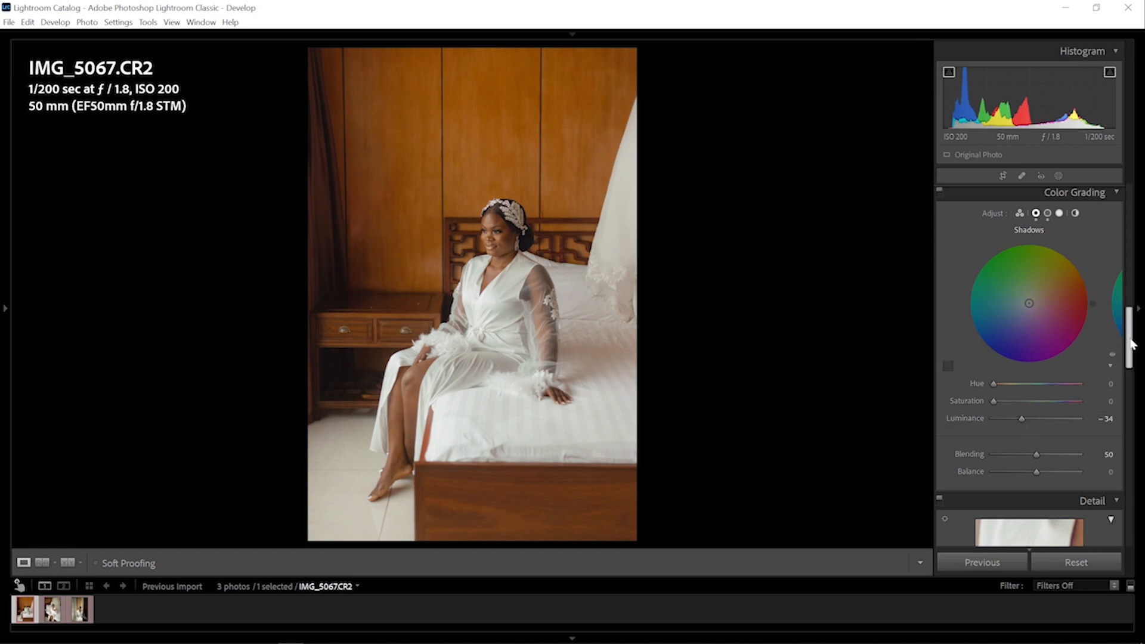
# Brighten the highlights in Color Grading by setting their Luminance to +28
pyautogui.click(1060, 213)
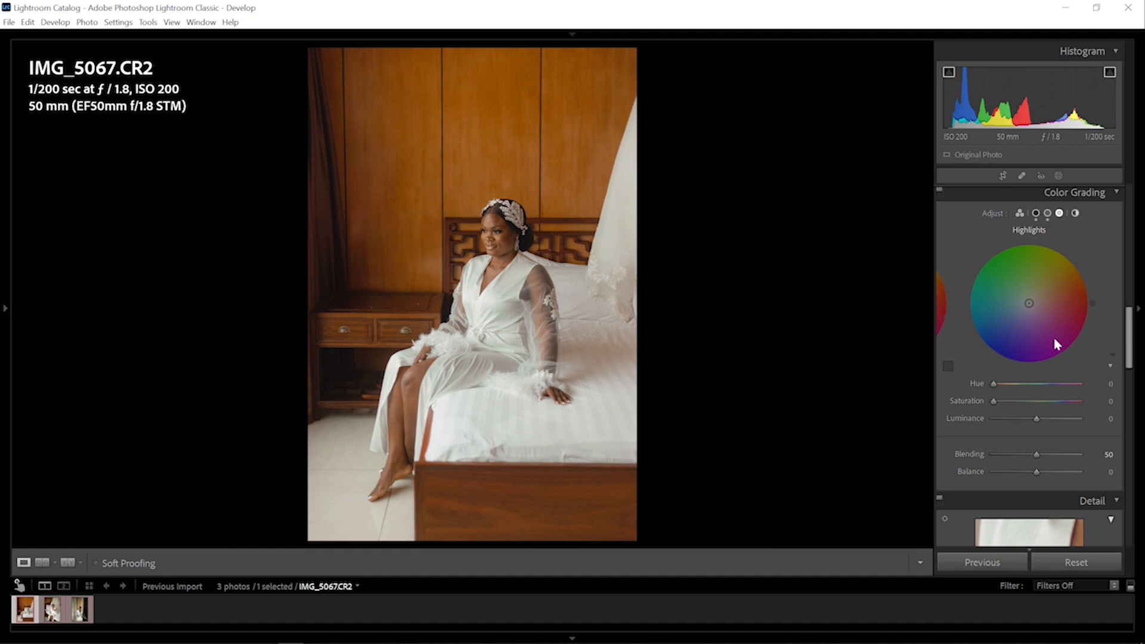
pyautogui.click(1044, 418)
pyautogui.moveTo(1044, 419); pyautogui.dragTo(1050, 425)
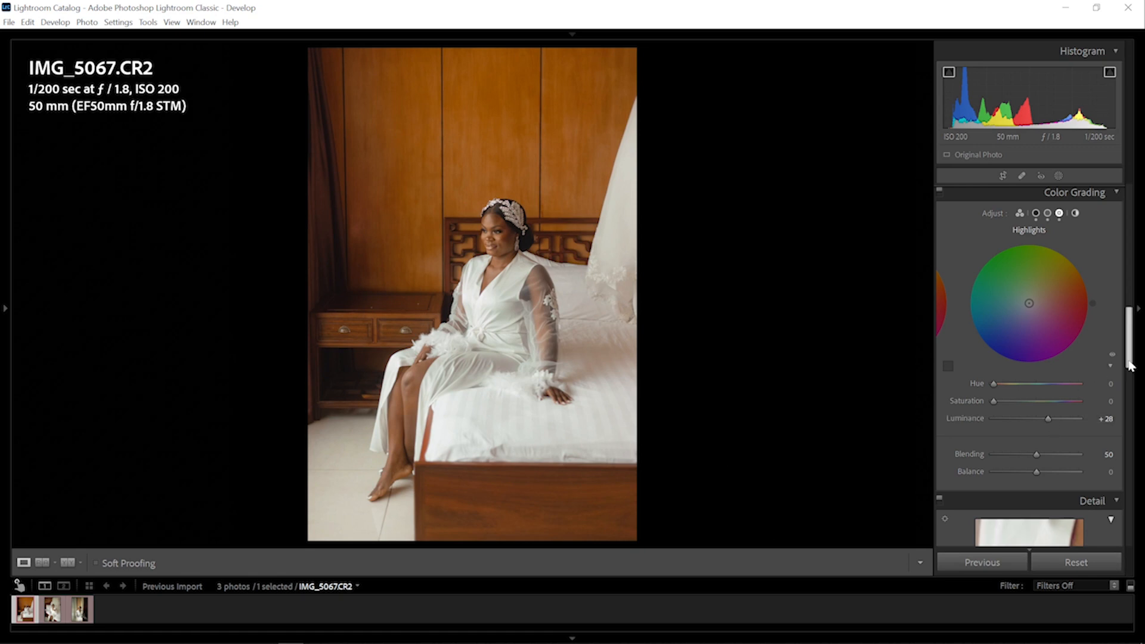
# Collapse the Color Grading, Detail and Lens Corrections sections
pyautogui.moveTo(1130, 344); pyautogui.dragTo(1133, 338)
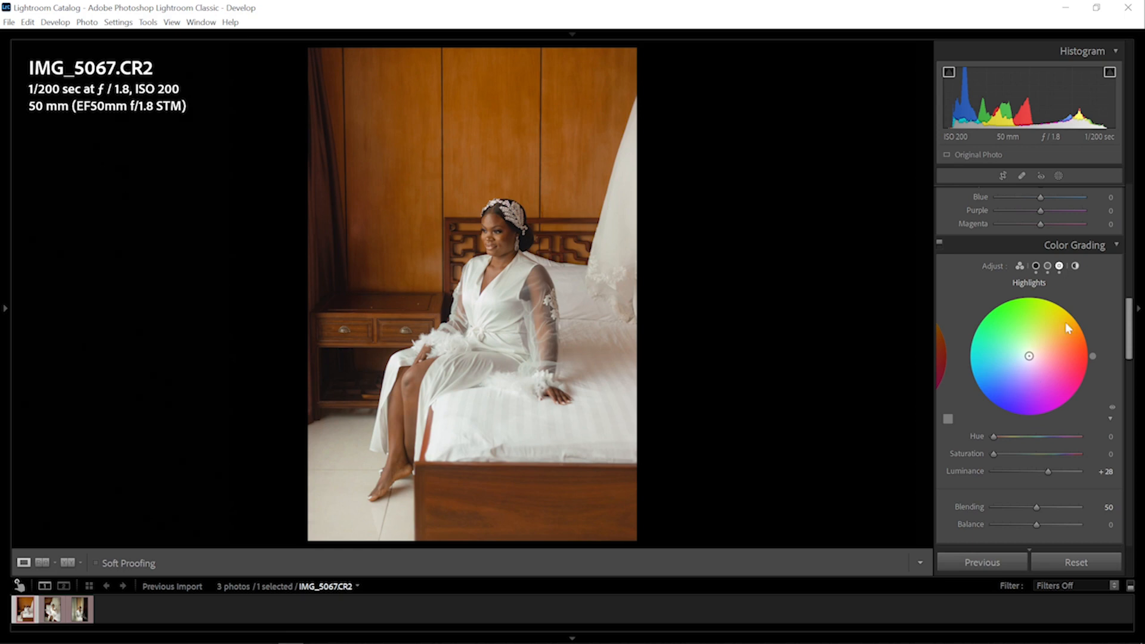
pyautogui.scroll(-1, 1129, 316)
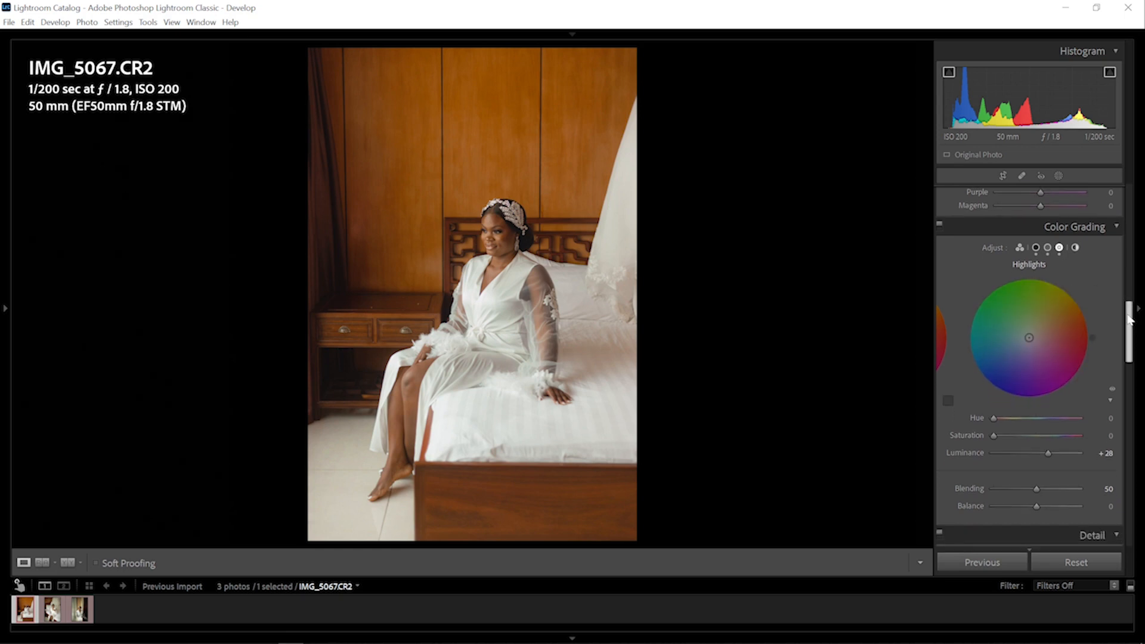
pyautogui.click(1114, 228)
pyautogui.click(1114, 248)
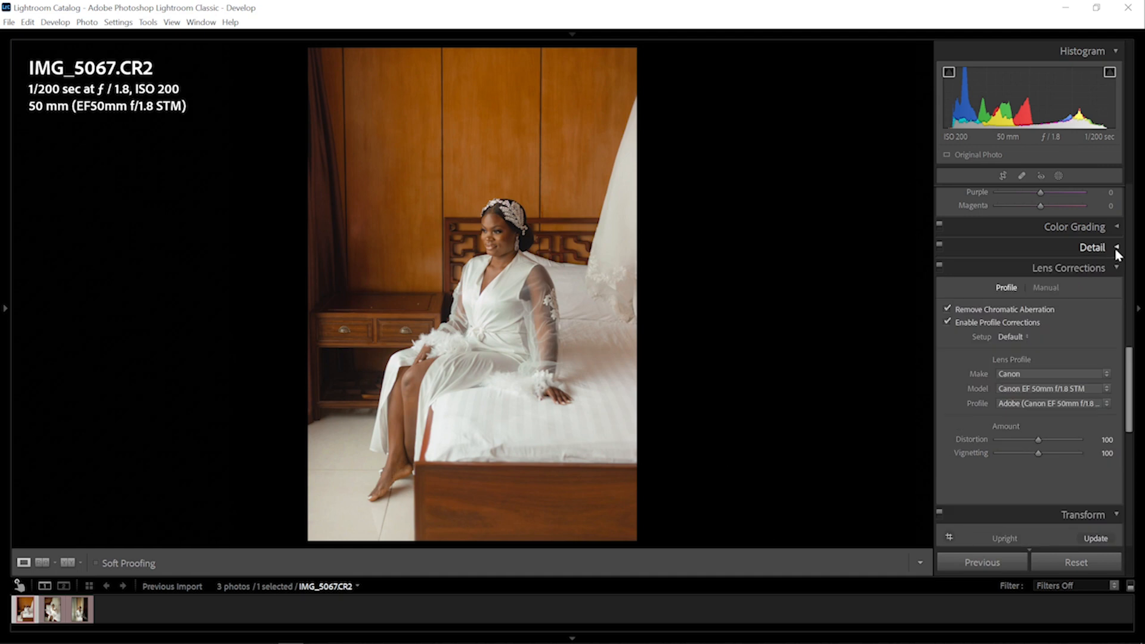
pyautogui.click(1115, 267)
# Set the Calibration hues to +15 for Green Primary, -5 for Blue Primary and +8 for Red Primary, and collapse the Calibration section
pyautogui.moveTo(1129, 401); pyautogui.dragTo(1135, 498)
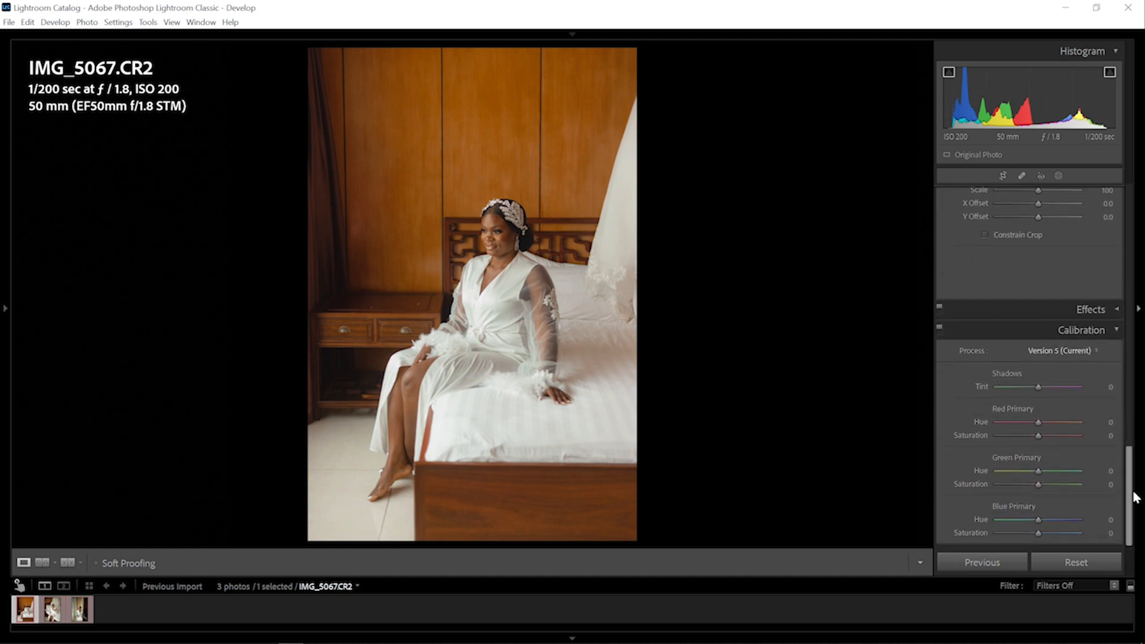
pyautogui.click(1047, 470)
pyautogui.moveTo(1046, 471); pyautogui.dragTo(1044, 471)
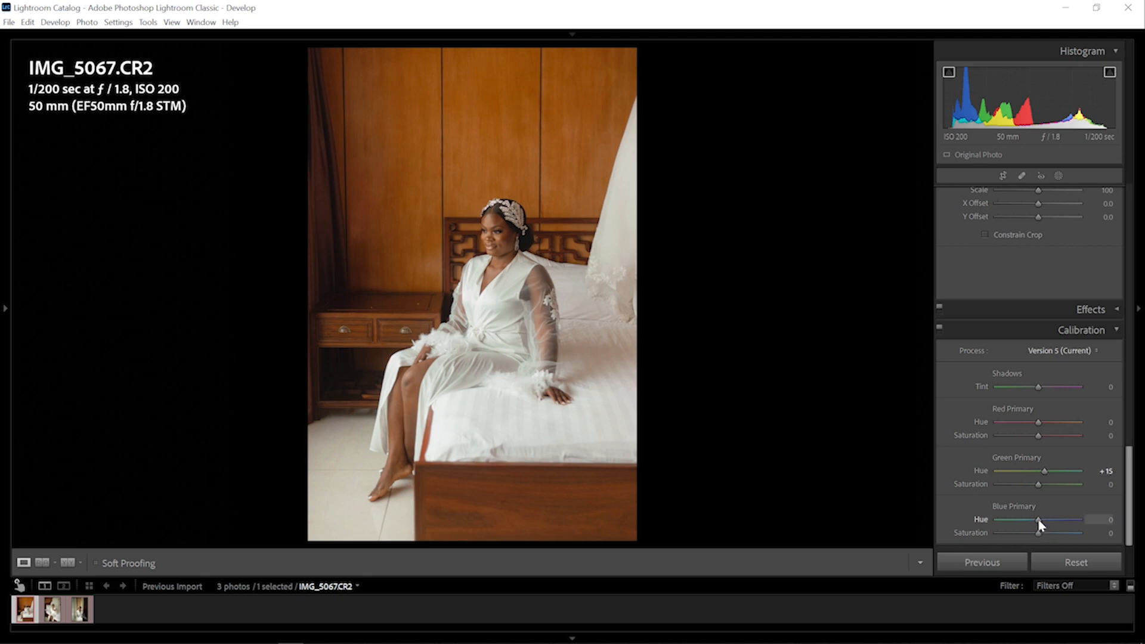
pyautogui.moveTo(1040, 524); pyautogui.dragTo(1038, 525)
pyautogui.moveTo(1039, 427); pyautogui.dragTo(1043, 427)
pyautogui.moveTo(1132, 470); pyautogui.dragTo(1133, 469)
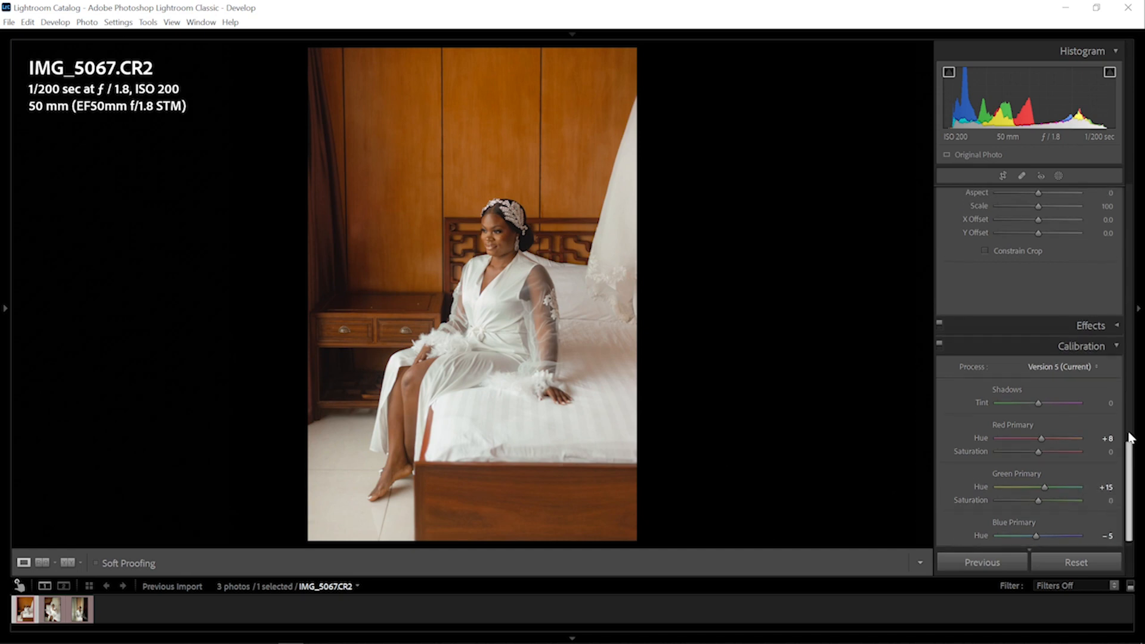
pyautogui.click(1119, 348)
# Mute the photo's overall color by setting Saturation to -10 and Vibrance to -1
pyautogui.moveTo(1132, 442); pyautogui.dragTo(1136, 218)
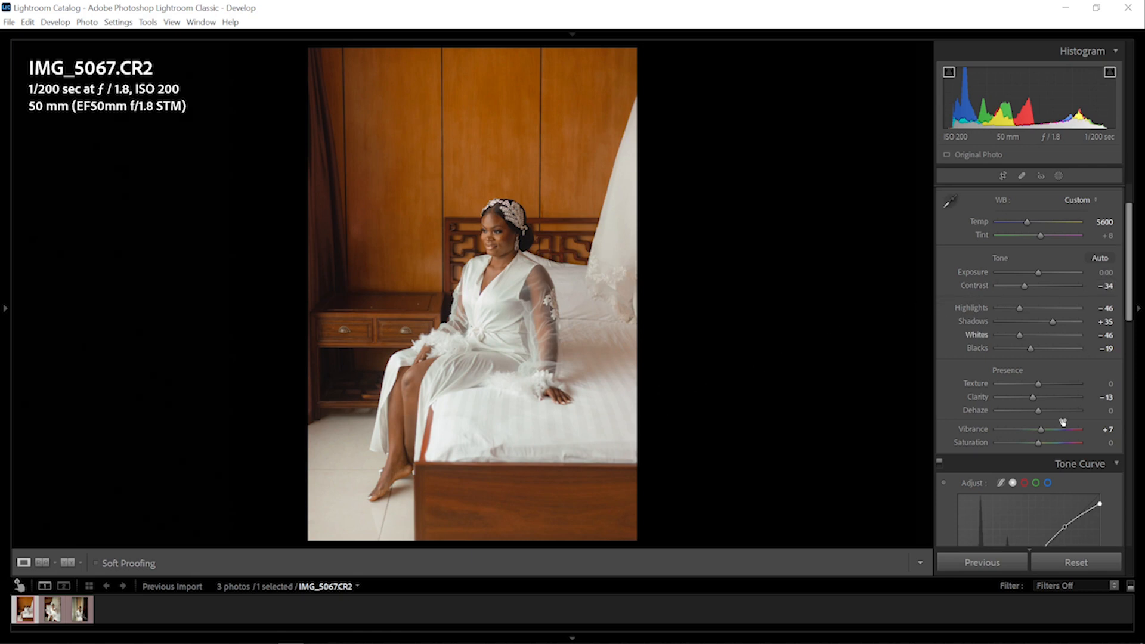
pyautogui.moveTo(1039, 447); pyautogui.dragTo(1032, 448)
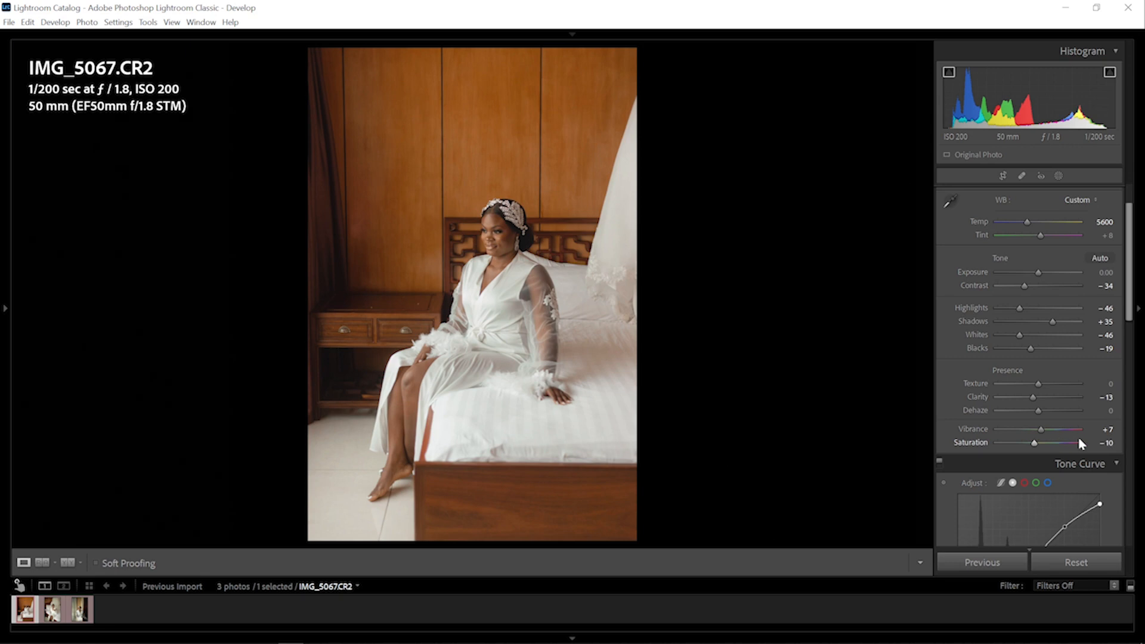
pyautogui.moveTo(1041, 428); pyautogui.dragTo(1039, 431)
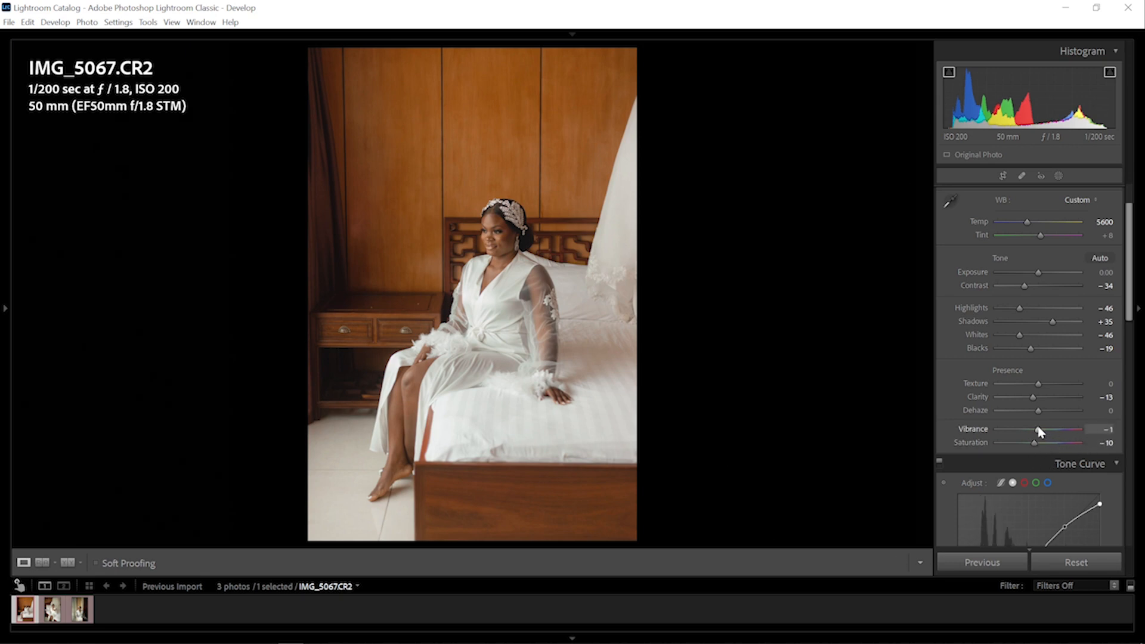
# Compare the portrait before and after the edits side by side and return to the single-photo view
pyautogui.click(68, 564)
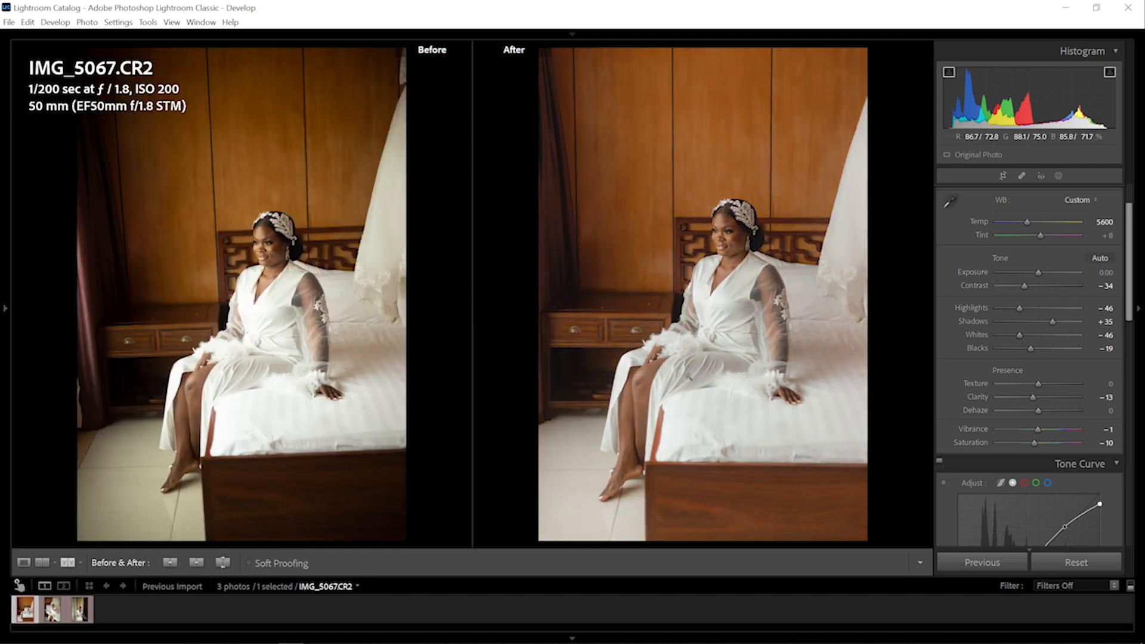
pyautogui.click(23, 563)
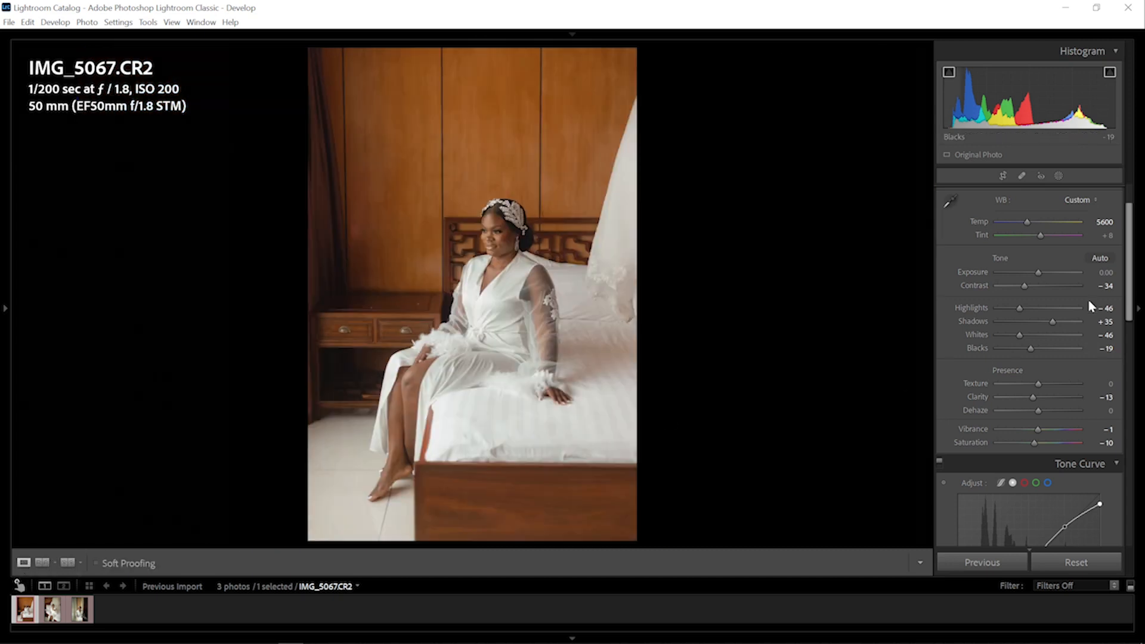
# Set the Highlights to -30 and the Whites to -60 in the basic tone adjustments
pyautogui.scroll(-1, 1038, 300)
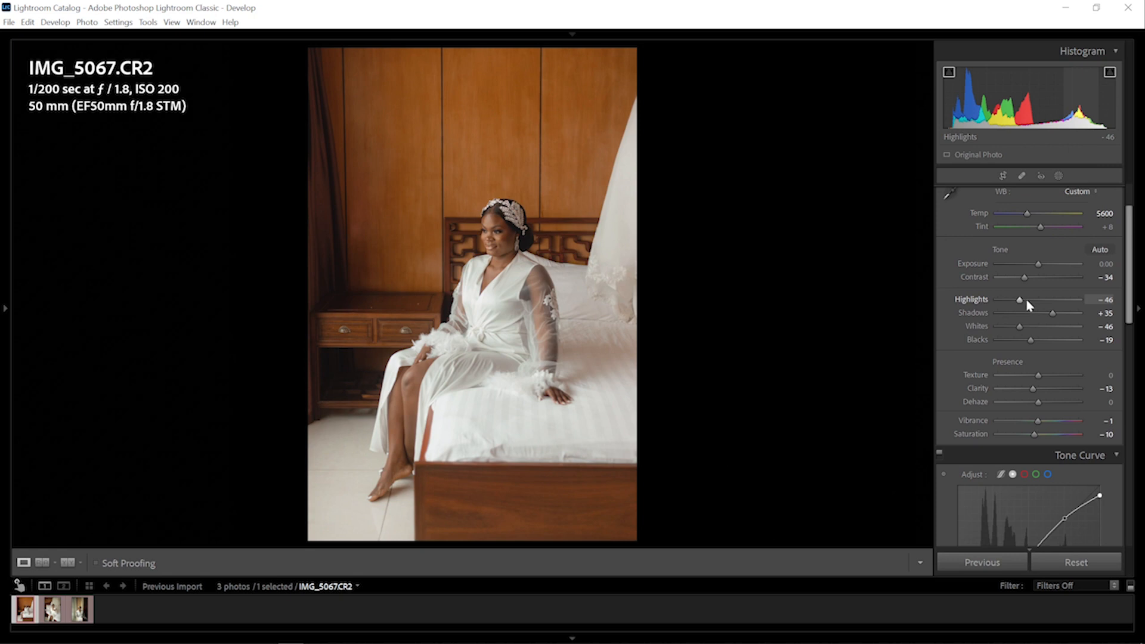
pyautogui.moveTo(1028, 301); pyautogui.dragTo(1026, 301)
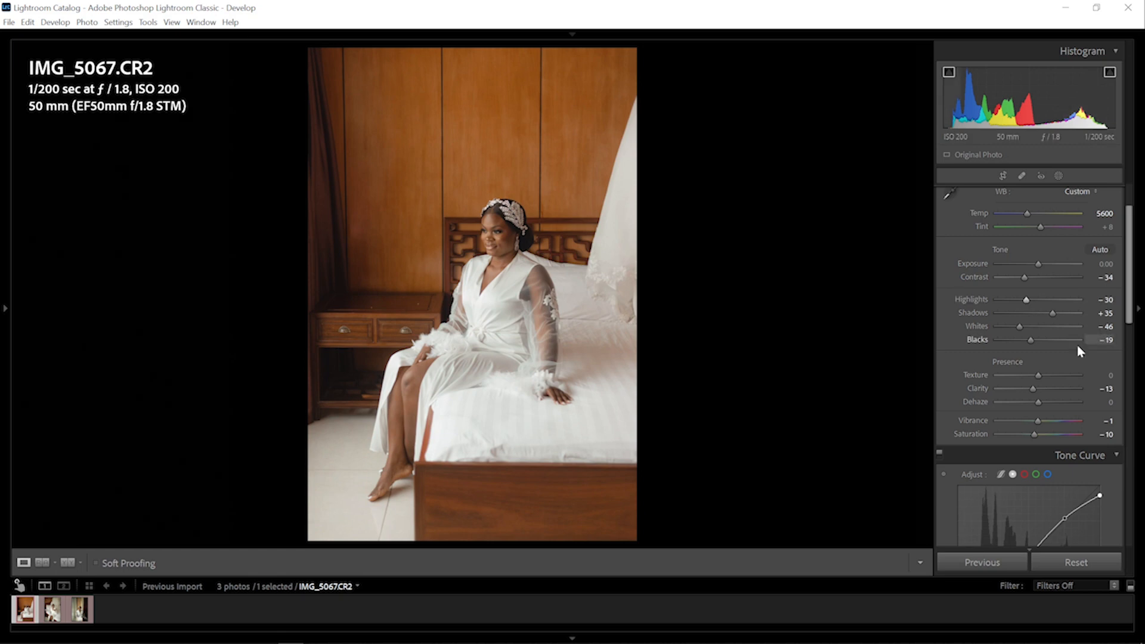
pyautogui.moveTo(1018, 326); pyautogui.dragTo(1014, 326)
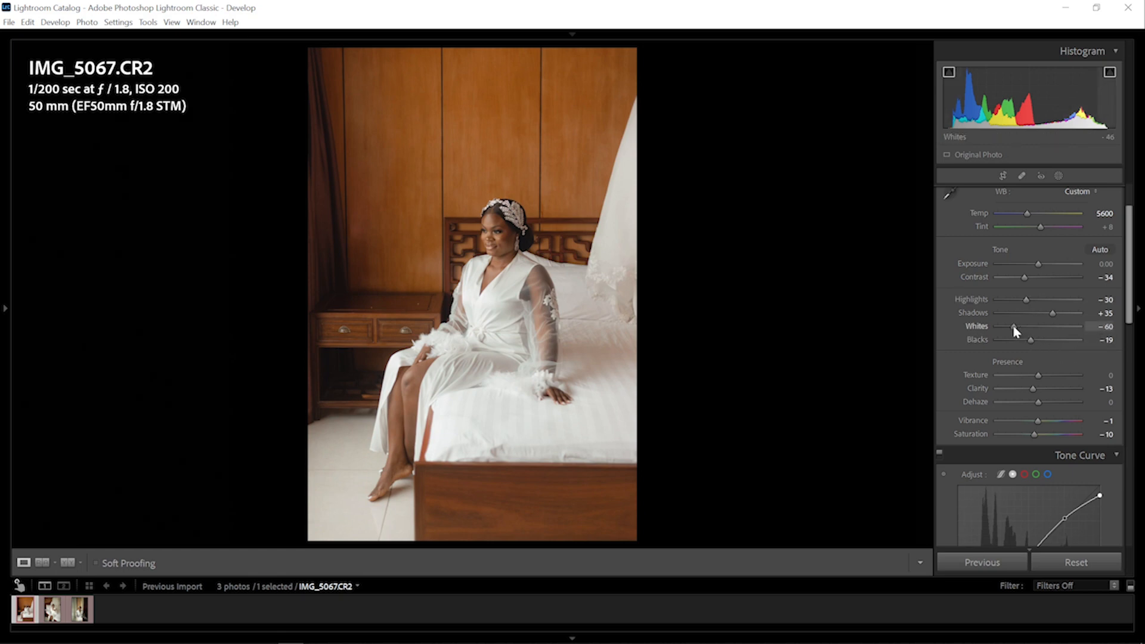
# Add shadow, midtone and highlight anchor points at the quarter, half and three-quarter marks of the blue channel tone curve
pyautogui.click(1048, 475)
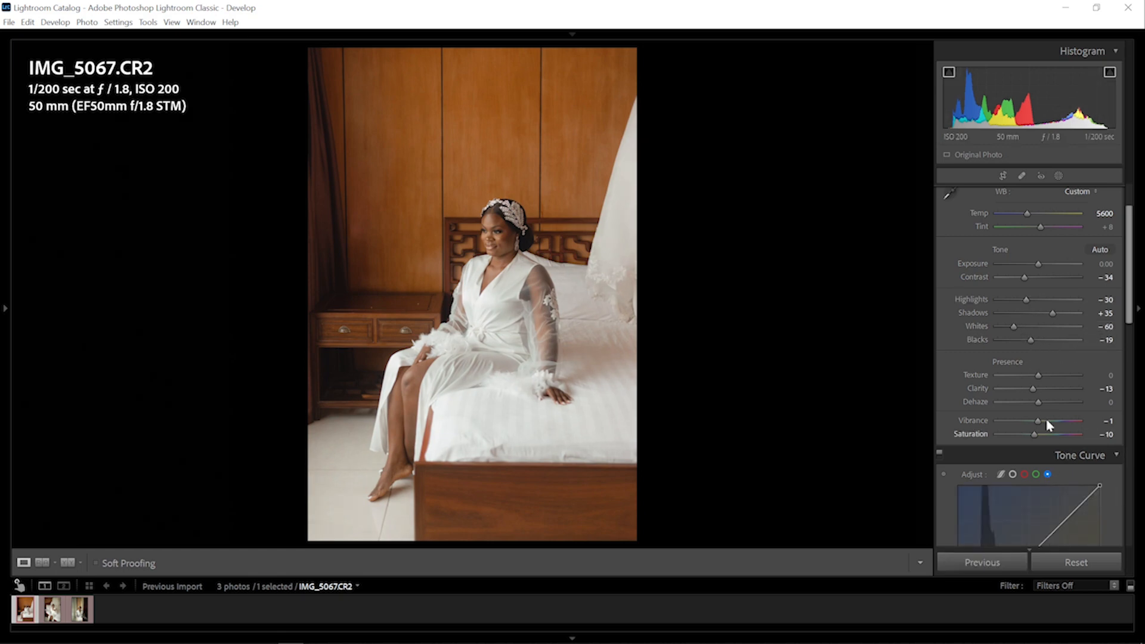
pyautogui.scroll(-3, 1046, 423)
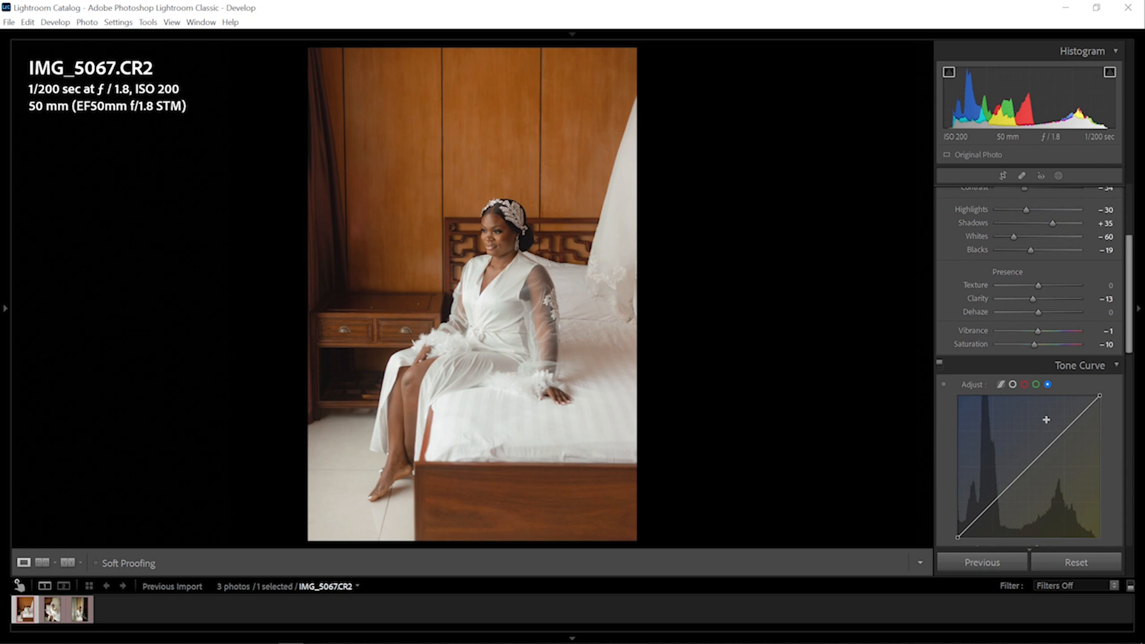
pyautogui.scroll(-2, 1073, 442)
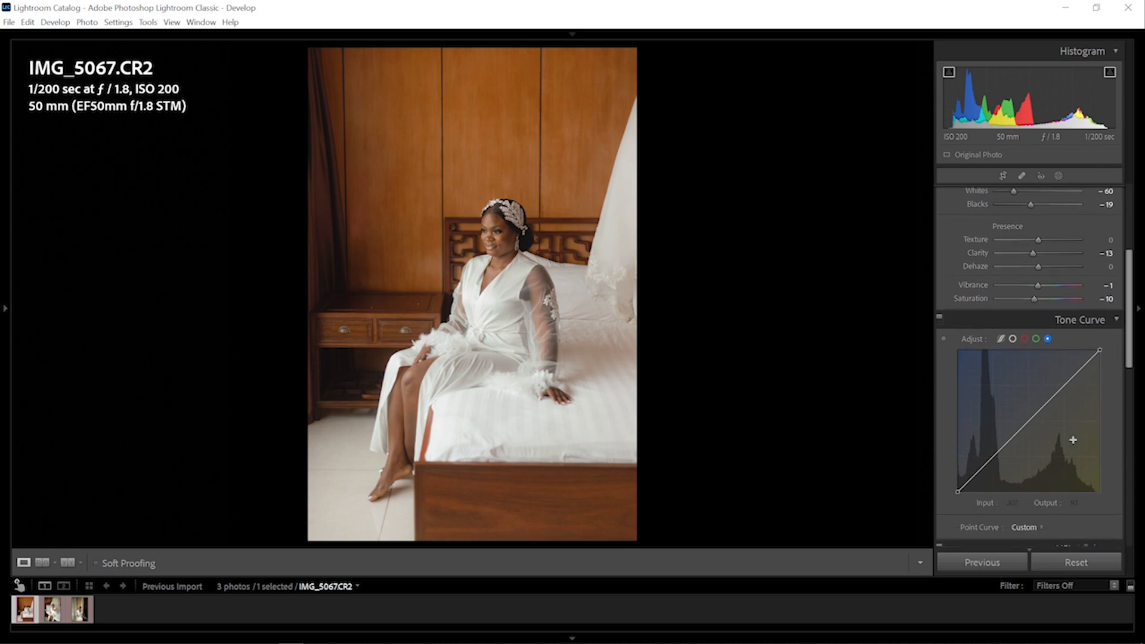
pyautogui.click(993, 450)
pyautogui.click(1028, 414)
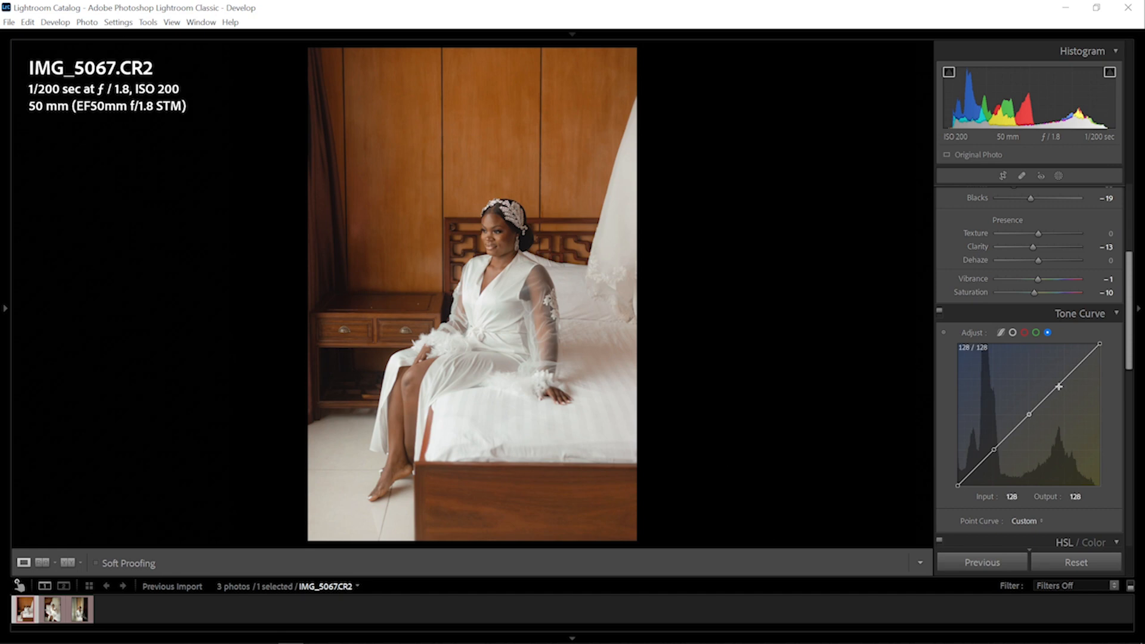
pyautogui.click(1065, 379)
# Fade the blue channel curve by lifting its black point output to about 24 and slightly lowering its white point
pyautogui.moveTo(956, 484); pyautogui.dragTo(952, 475)
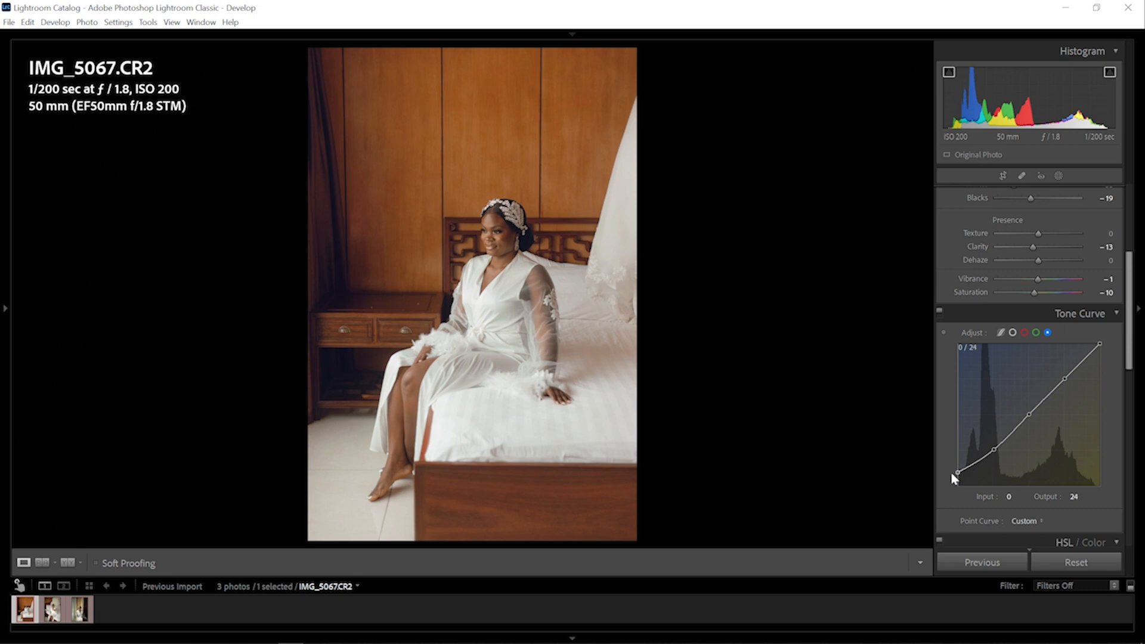
pyautogui.moveTo(951, 472); pyautogui.dragTo(951, 470)
pyautogui.moveTo(1100, 345); pyautogui.dragTo(1103, 349)
# Add a deep-shadow point at about input 35, output 40 on the blue curve and fine-tune its highlight point
pyautogui.click(1066, 378)
pyautogui.moveTo(1067, 380); pyautogui.dragTo(1066, 379)
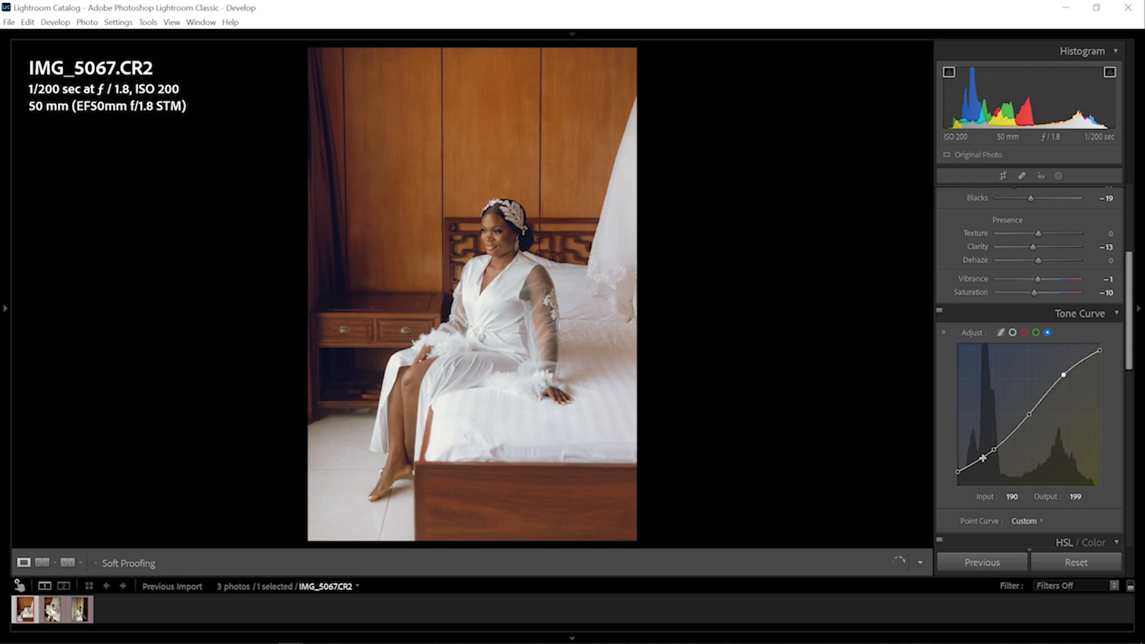
pyautogui.moveTo(978, 459); pyautogui.dragTo(979, 470)
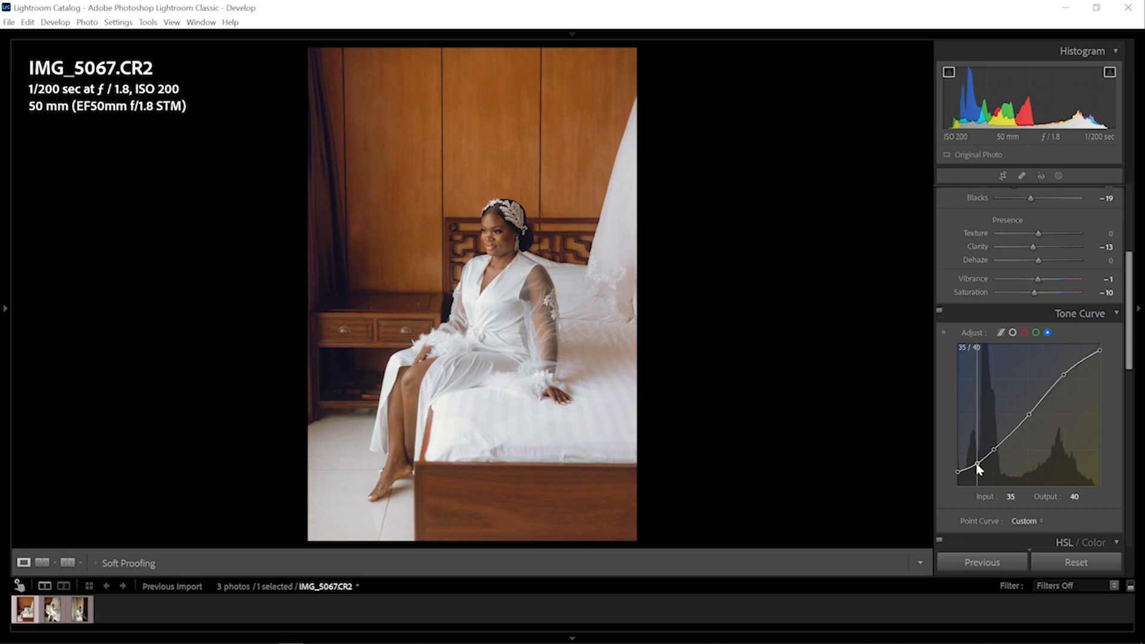
pyautogui.moveTo(979, 469); pyautogui.dragTo(979, 469)
pyautogui.moveTo(1065, 375); pyautogui.dragTo(1067, 379)
# Add shadow, midtone and highlight anchor points to the green channel tone curve, with the highlight point at 192
pyautogui.click(1034, 332)
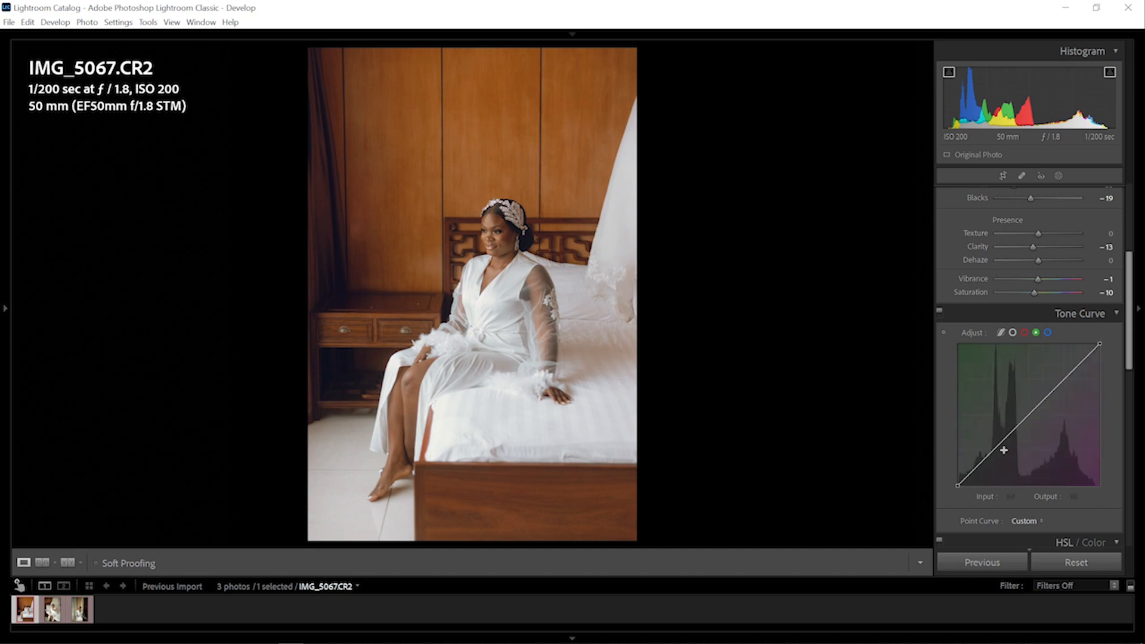
pyautogui.click(991, 451)
pyautogui.click(1027, 416)
pyautogui.click(1065, 378)
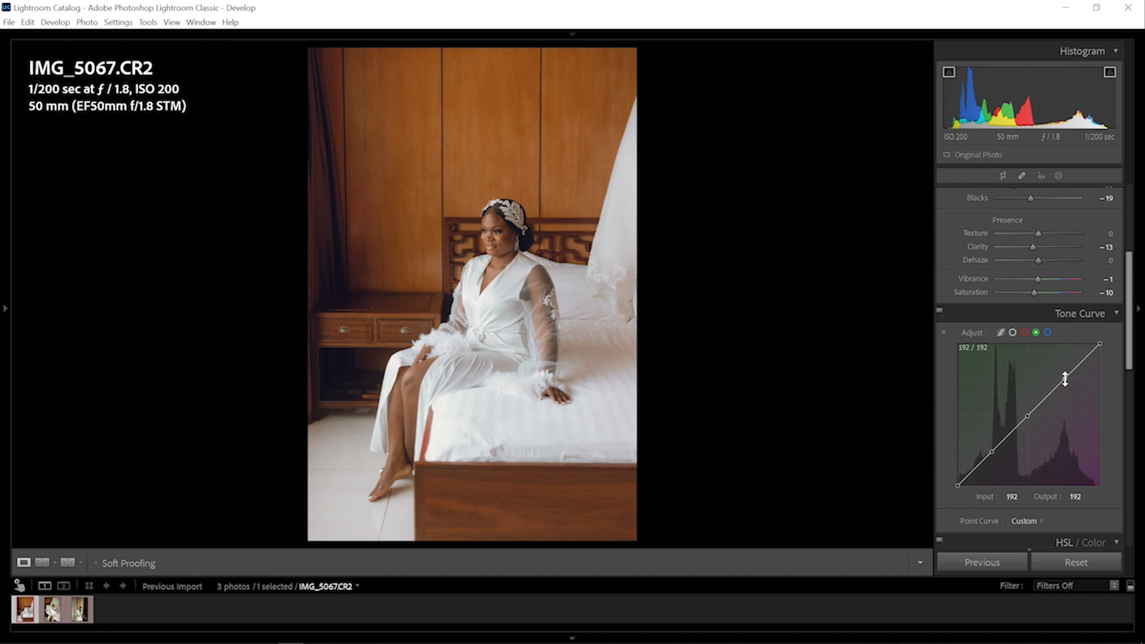
# Fade the green channel curve by slightly lifting its black point and lowering its white point to output 249
pyautogui.click(958, 485)
pyautogui.moveTo(958, 485); pyautogui.dragTo(957, 483)
pyautogui.click(1066, 380)
pyautogui.moveTo(1065, 380); pyautogui.dragTo(1066, 384)
pyautogui.moveTo(1099, 345); pyautogui.dragTo(1103, 350)
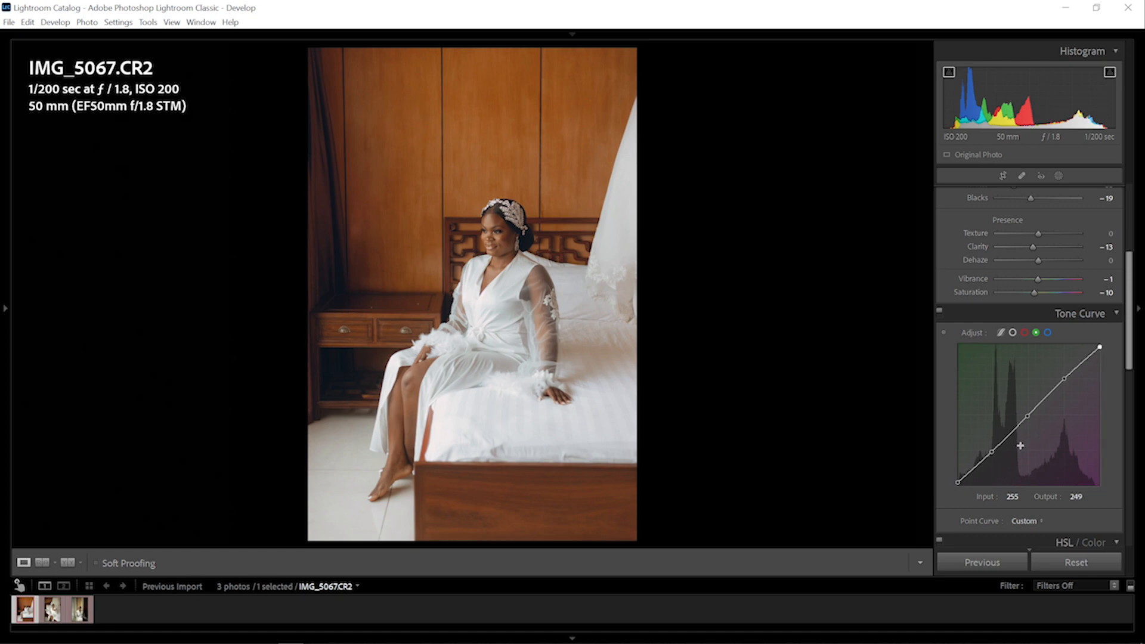
# Add anchor points to the red channel tone curve at input 64, near the middle, and at input 193
pyautogui.scroll(-2, 1072, 374)
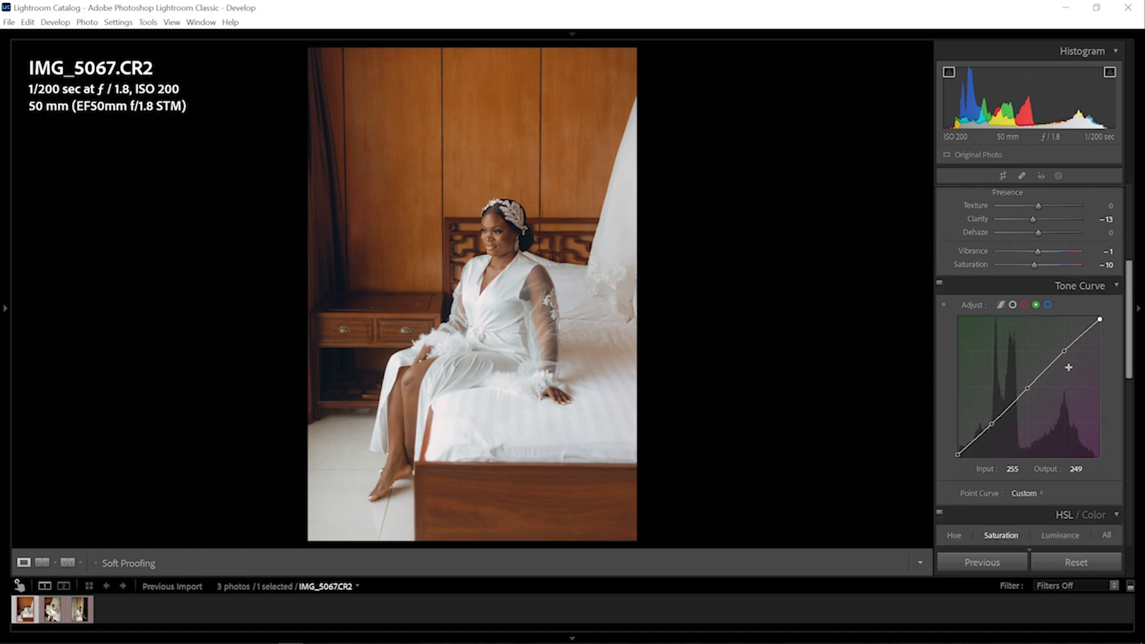
pyautogui.click(1025, 305)
pyautogui.click(993, 424)
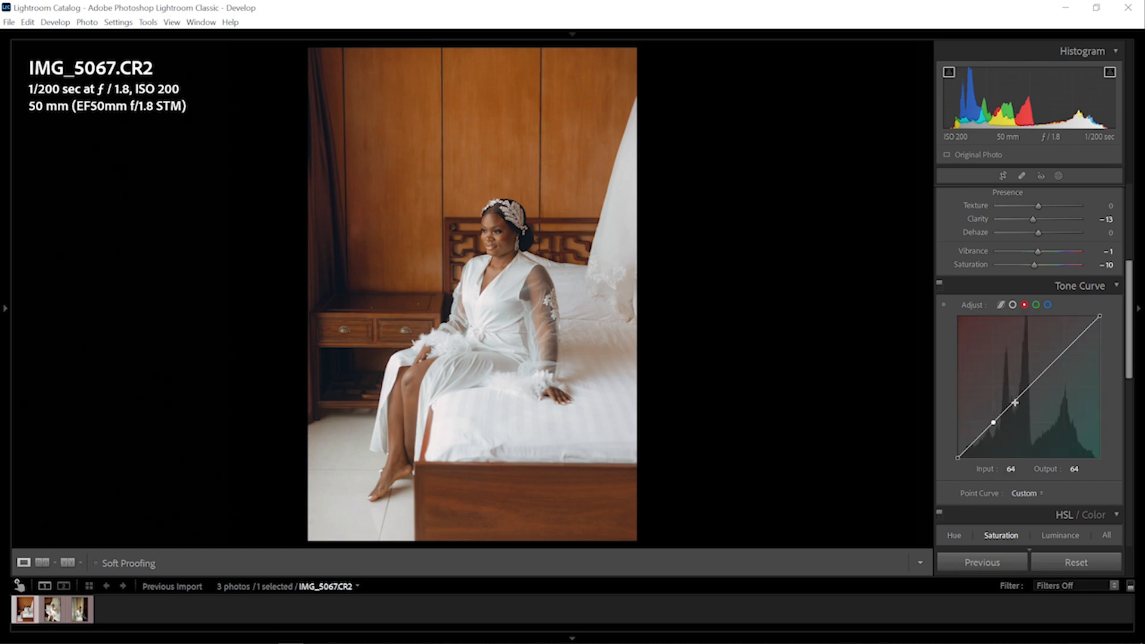
pyautogui.click(1028, 386)
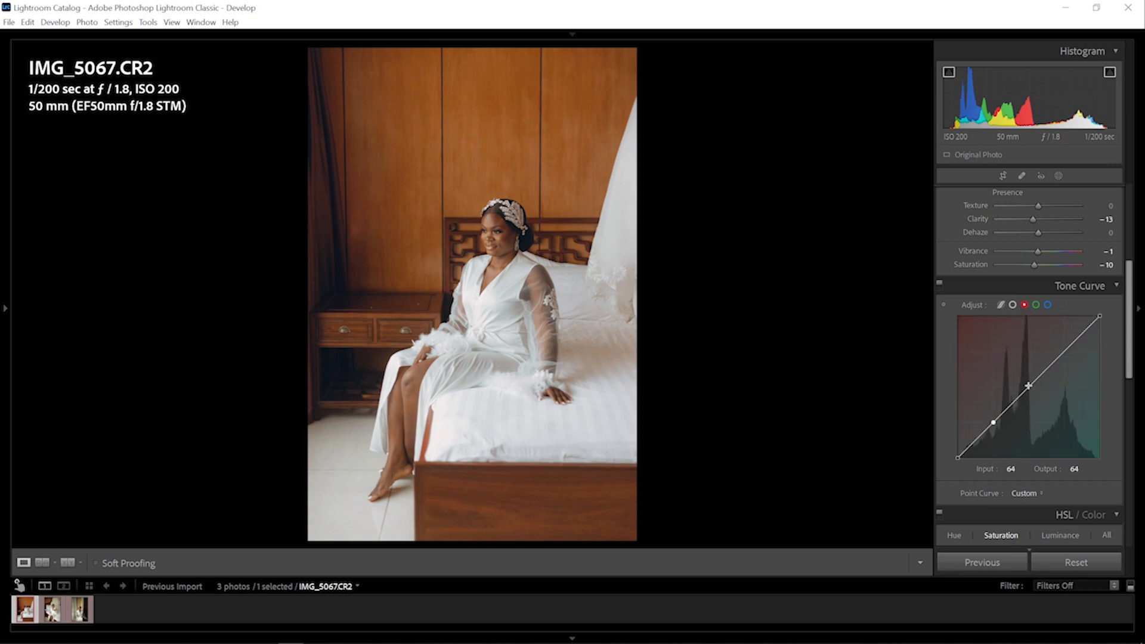
pyautogui.click(1066, 350)
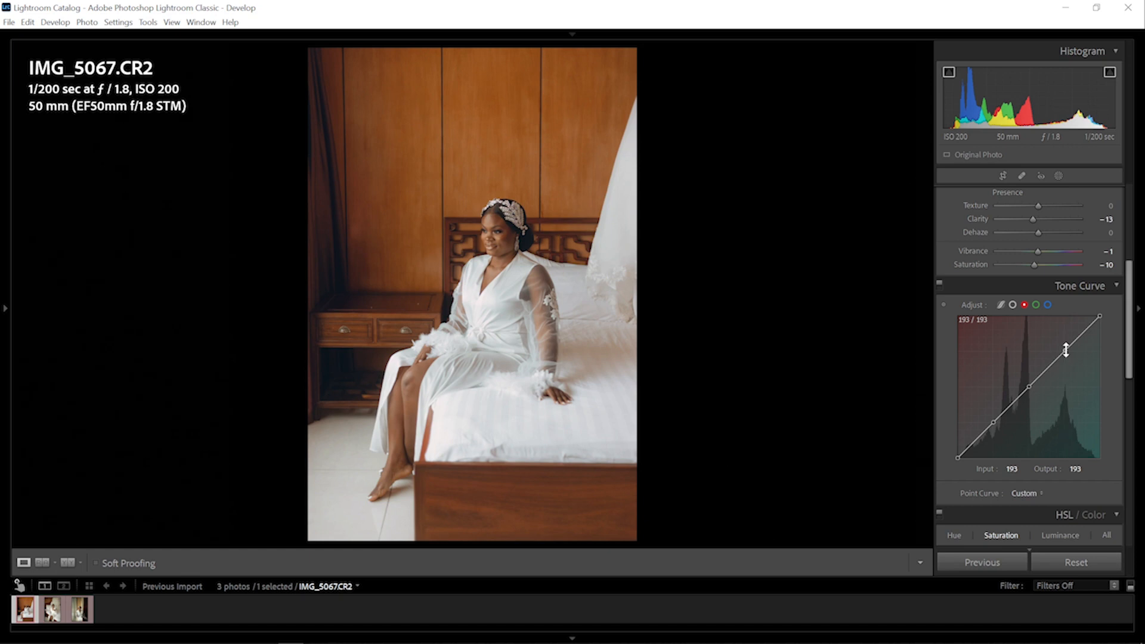
# Lift the red curve's black point slightly and add a deep-shadow point at input 28, output 24
pyautogui.click(959, 458)
pyautogui.moveTo(958, 458); pyautogui.dragTo(957, 453)
pyautogui.click(993, 423)
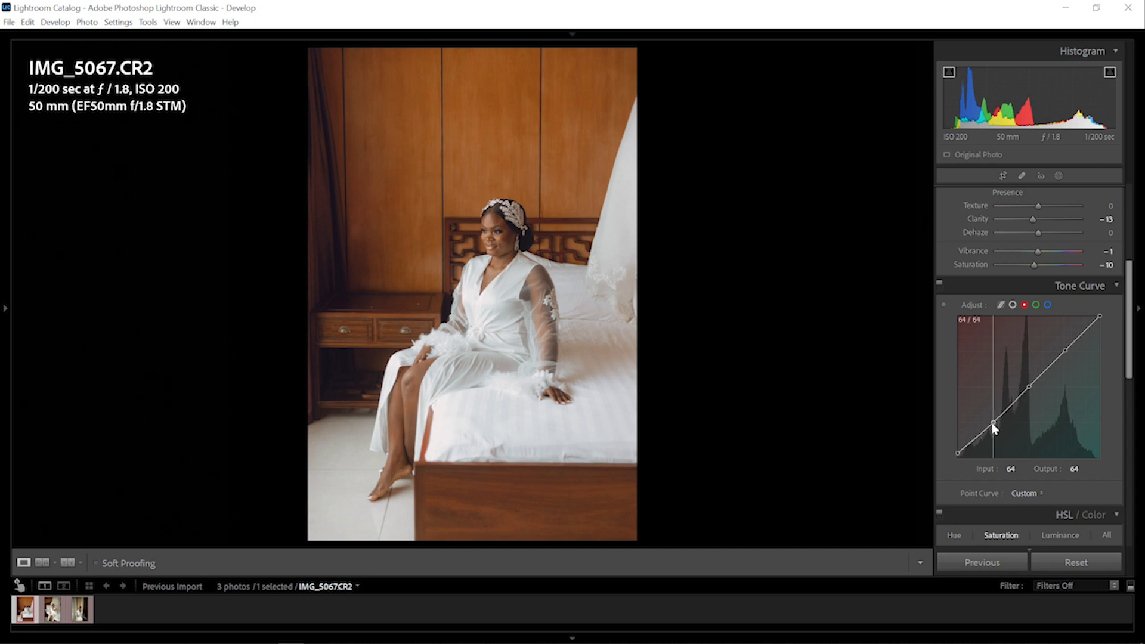
pyautogui.click(978, 439)
pyautogui.moveTo(978, 439); pyautogui.dragTo(973, 446)
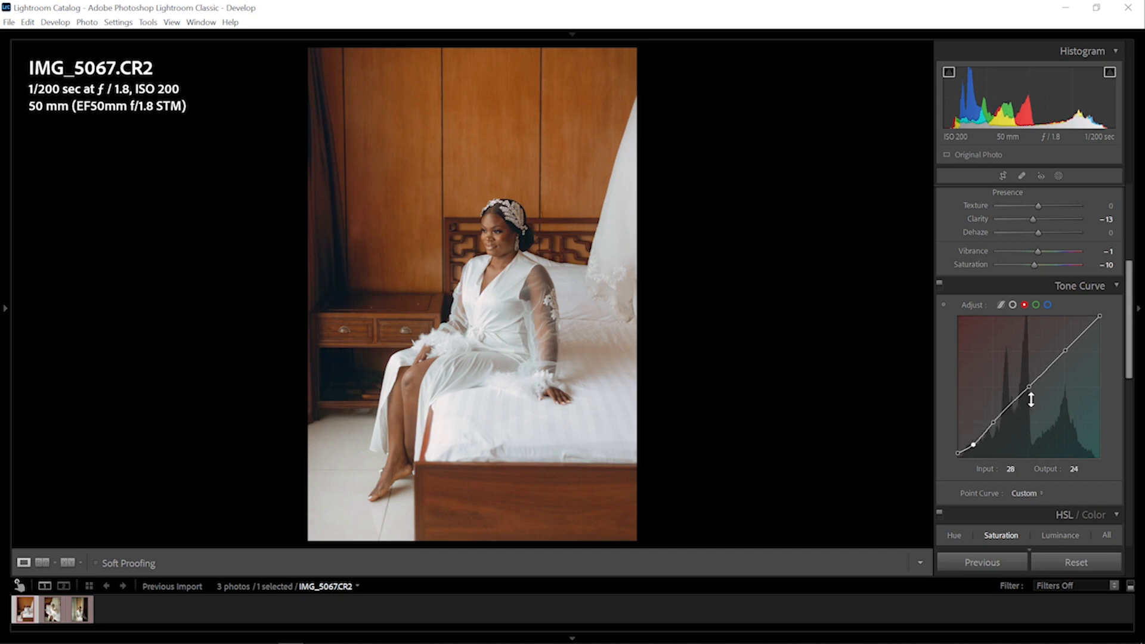
# Fine-tune the red curve's highlight point to input 194, output 192
pyautogui.click(1066, 351)
pyautogui.moveTo(1067, 352); pyautogui.dragTo(1068, 355)
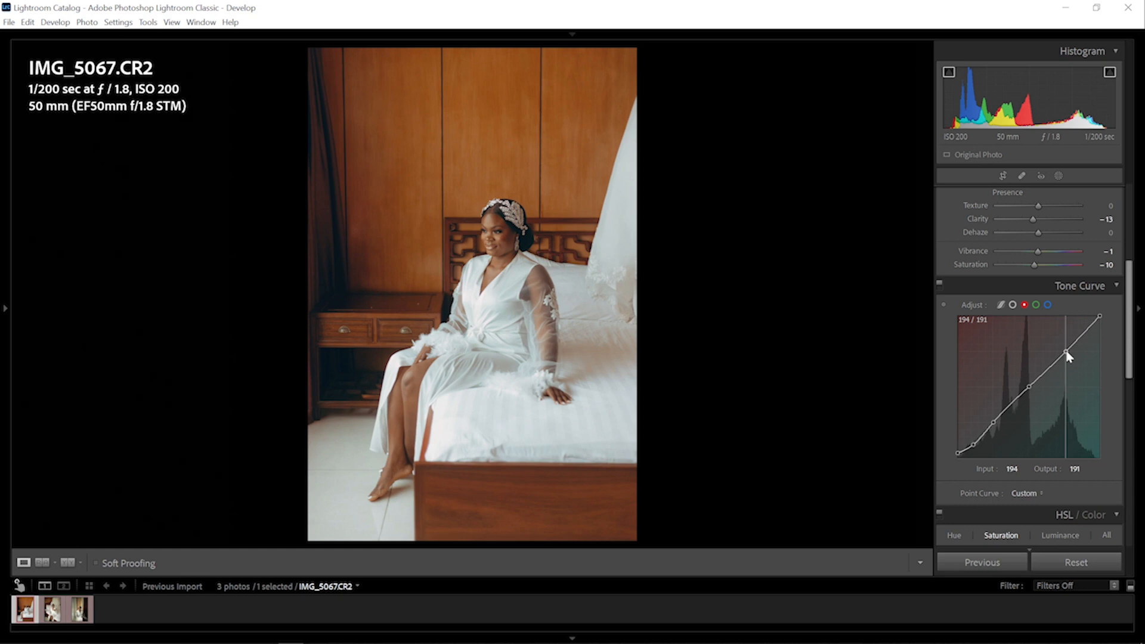
pyautogui.moveTo(1068, 356); pyautogui.dragTo(1066, 351)
# Lower the photo's Vibrance to -7 in the basic adjustments
pyautogui.scroll(3, 1082, 356)
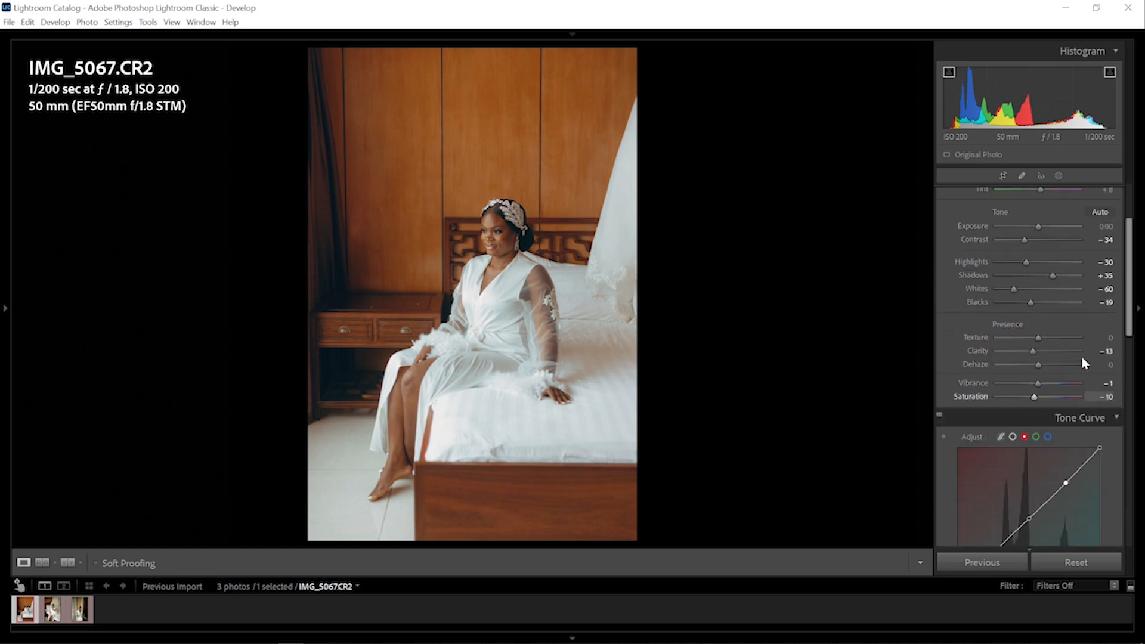
pyautogui.scroll(2, 1082, 356)
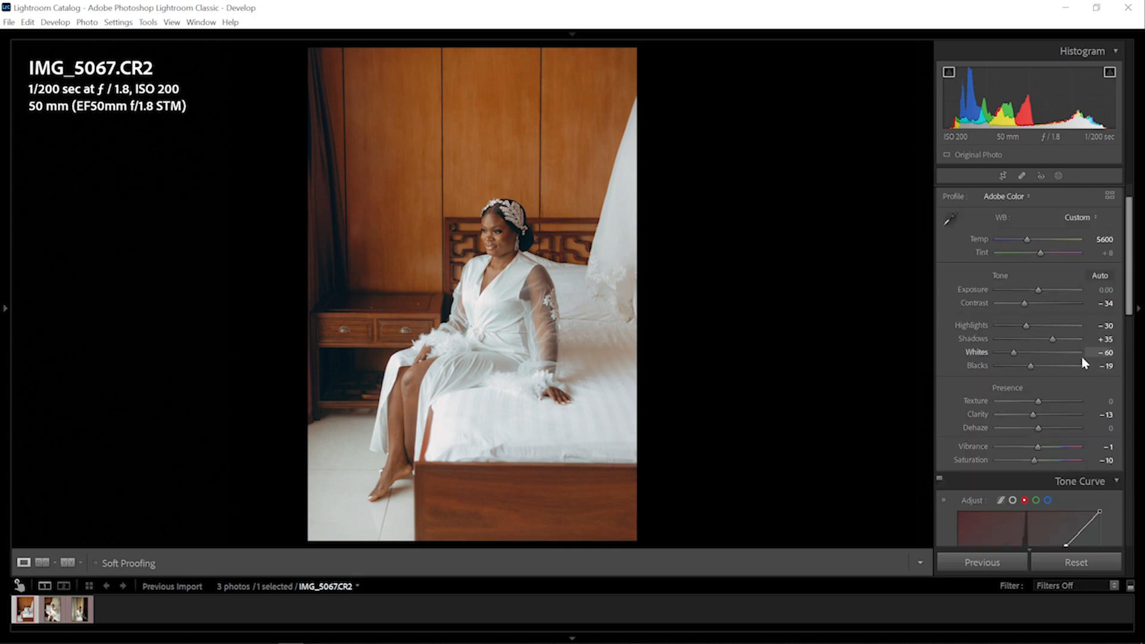
pyautogui.scroll(-10, 1077, 385)
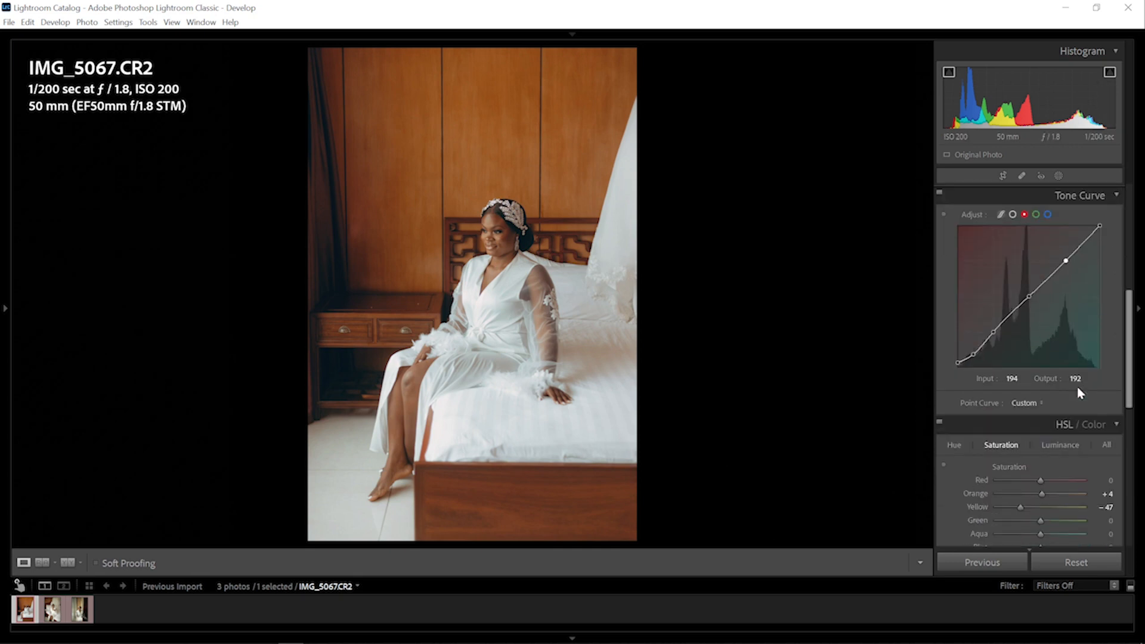
pyautogui.scroll(6, 1014, 287)
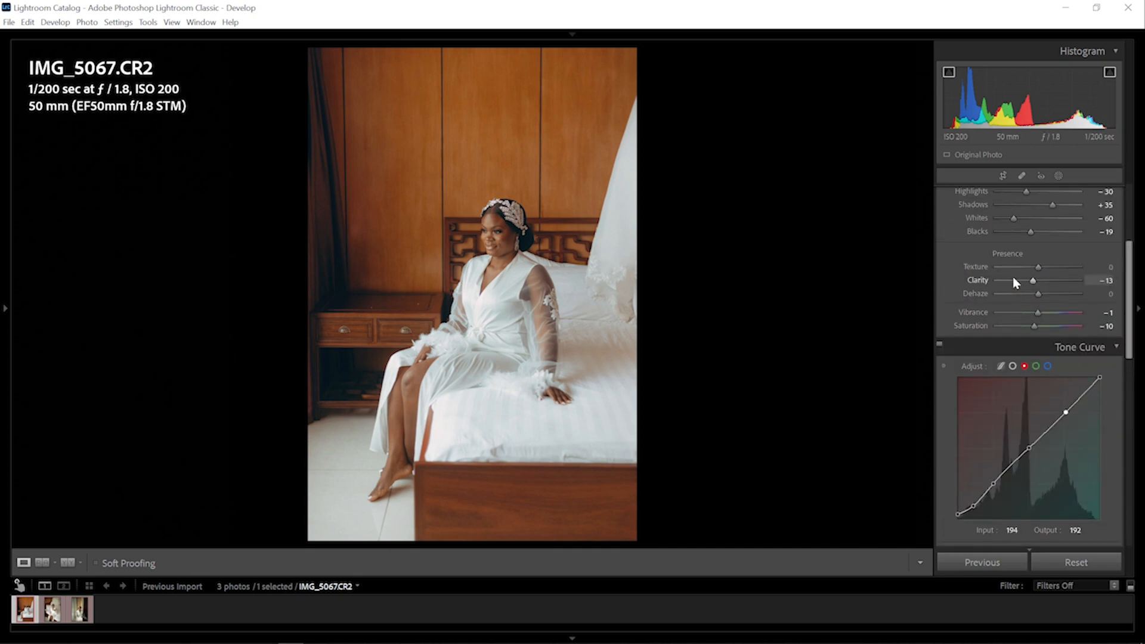
pyautogui.moveTo(1038, 327); pyautogui.dragTo(1035, 327)
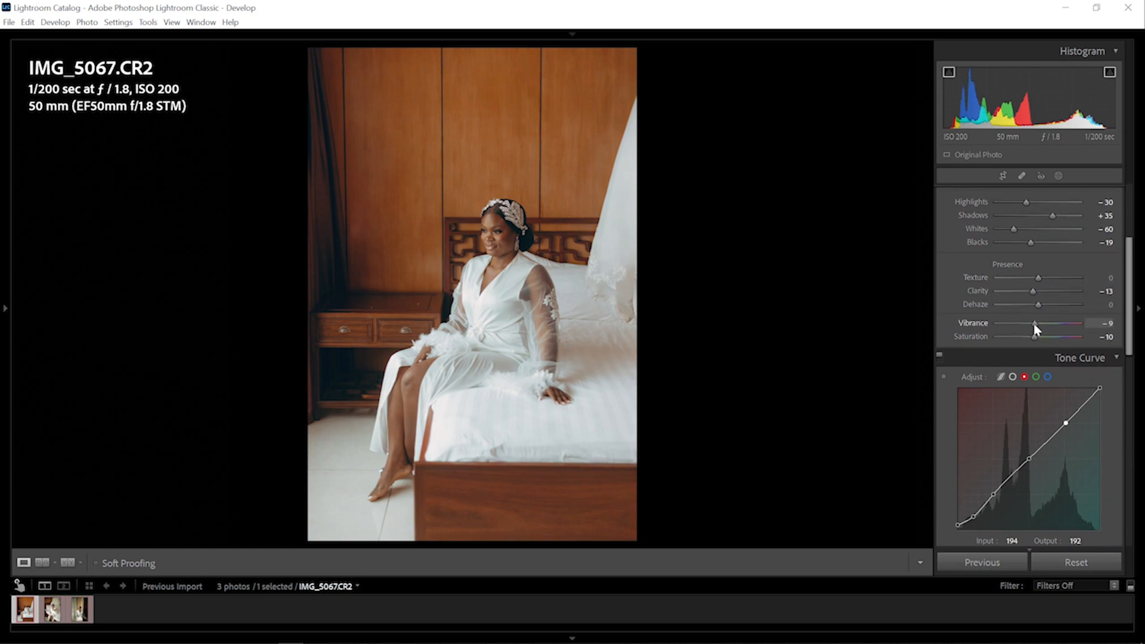
pyautogui.moveTo(1033, 324); pyautogui.dragTo(1037, 328)
# Set the Red hue to +28 in the HSL adjustments
pyautogui.scroll(-8, 1036, 327)
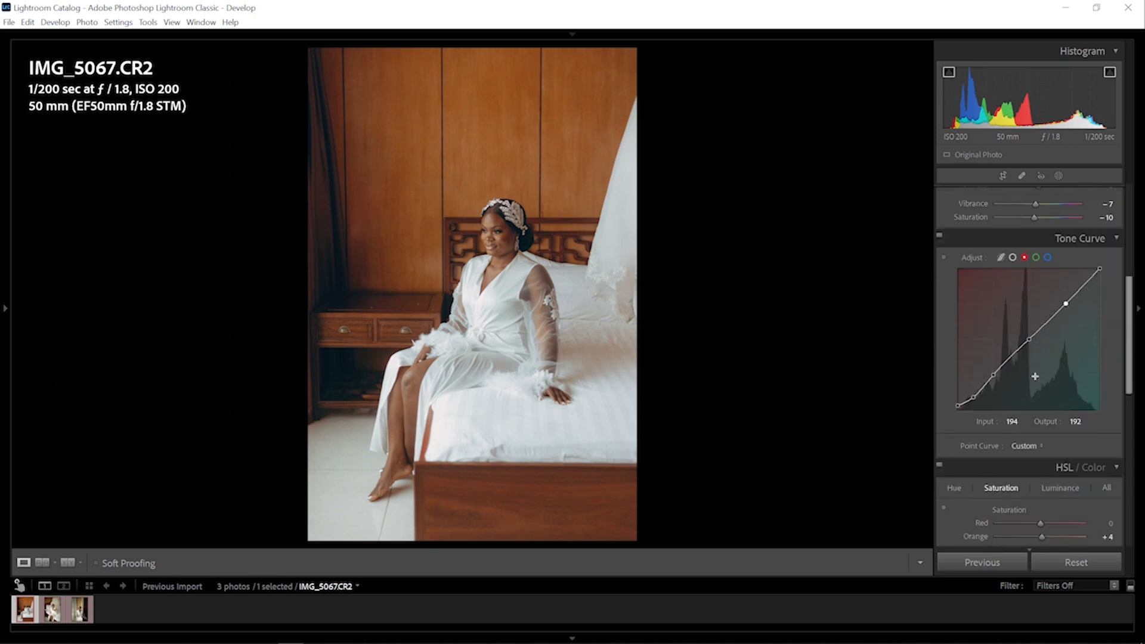
pyautogui.click(954, 345)
pyautogui.moveTo(1058, 387); pyautogui.dragTo(1053, 379)
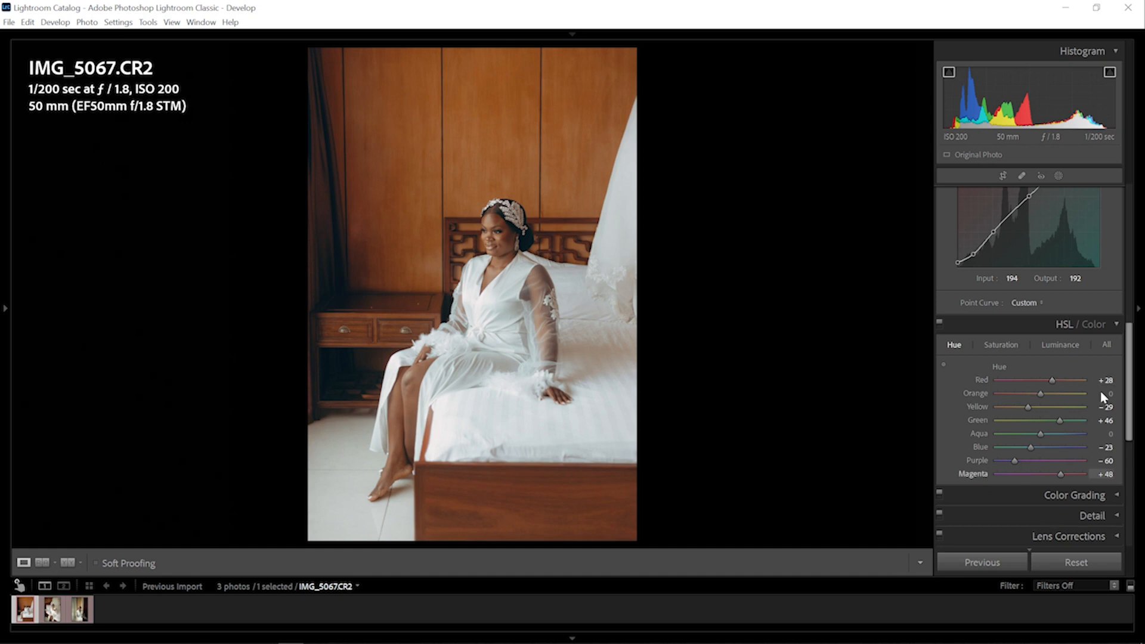
# Collapse the HSL / Color and Transform sections
pyautogui.moveTo(1130, 355); pyautogui.dragTo(1129, 352)
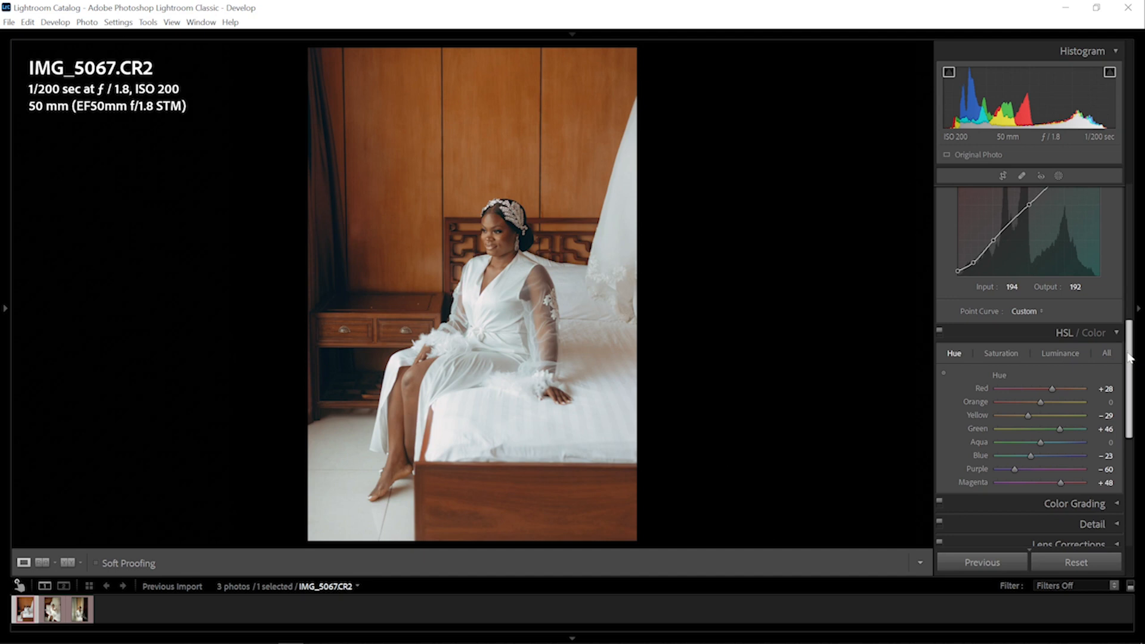
pyautogui.scroll(-1, 1124, 343)
pyautogui.click(1117, 322)
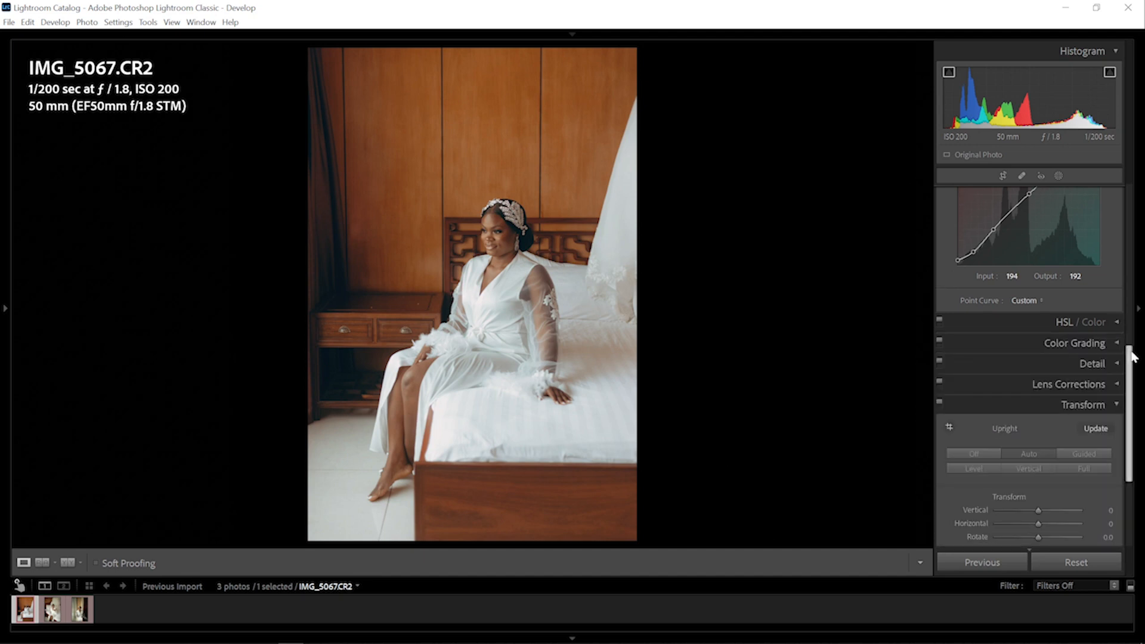
pyautogui.click(1117, 404)
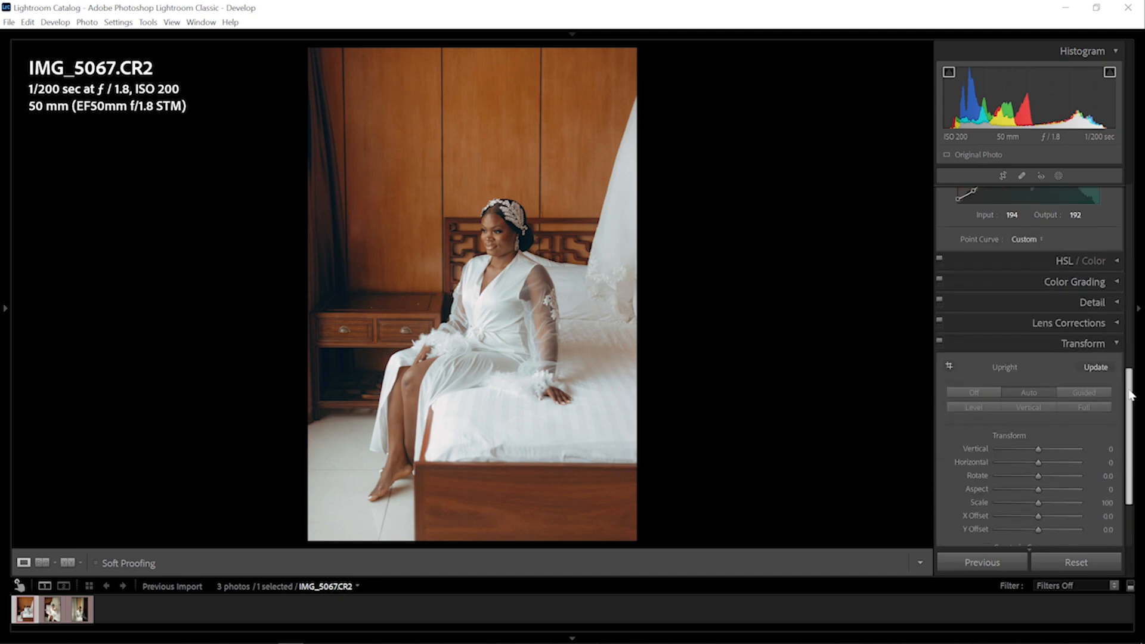
pyautogui.click(1114, 344)
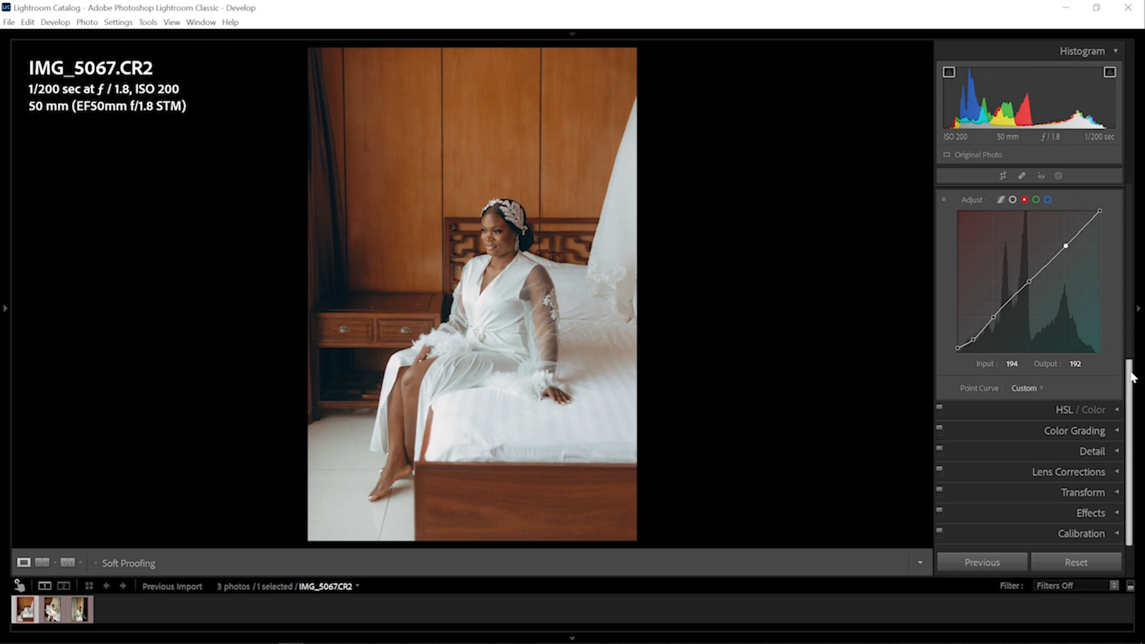
# Select all three photos together and bring up the options for synchronizing the develop settings
pyautogui.scroll(3, 1132, 358)
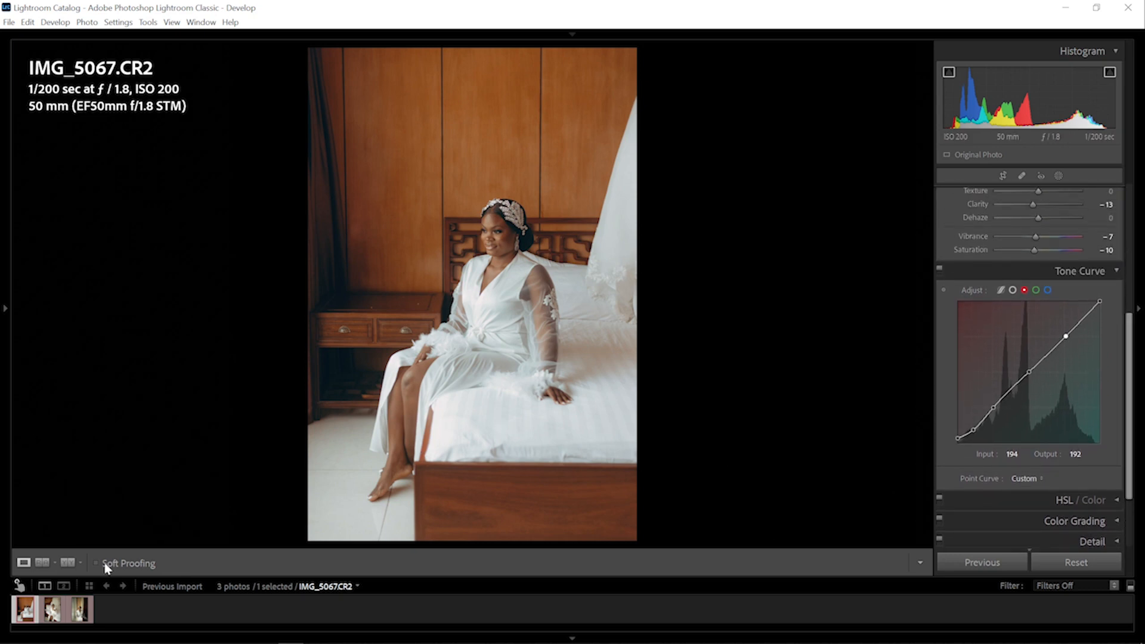
pyautogui.keyDown('shift'); pyautogui.click(86, 611); pyautogui.keyUp('shift')
pyautogui.hotkey('ctrl', 'shift', 's')
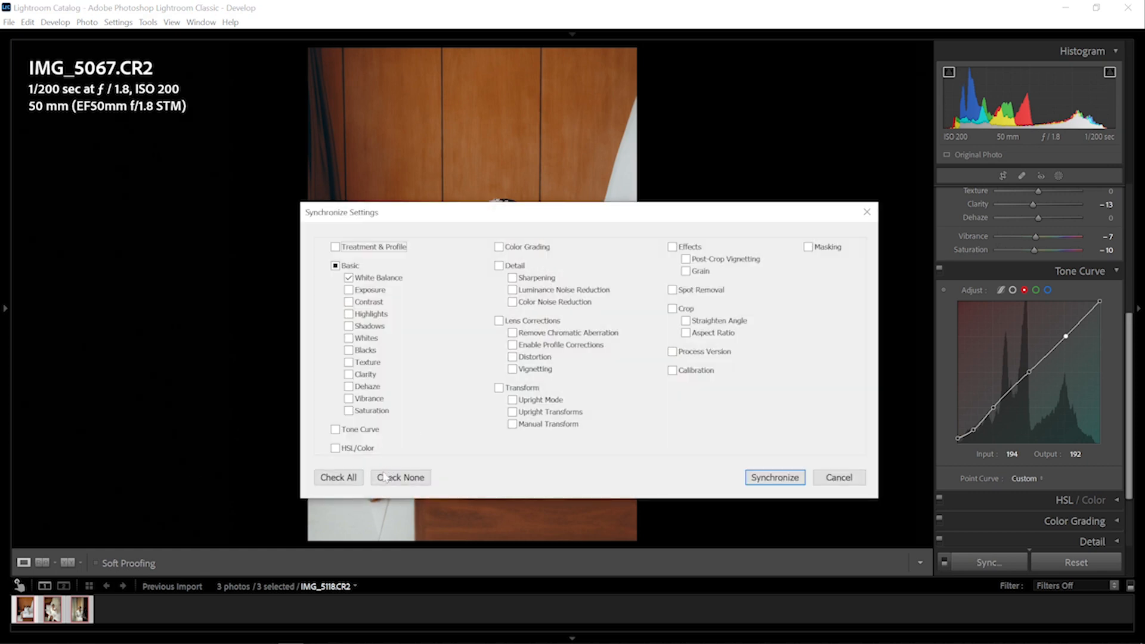
# Include every setting in the synchronization except Exposure, Lens Corrections, Transform, Spot Removal, Crop and Masking
pyautogui.click(388, 478)
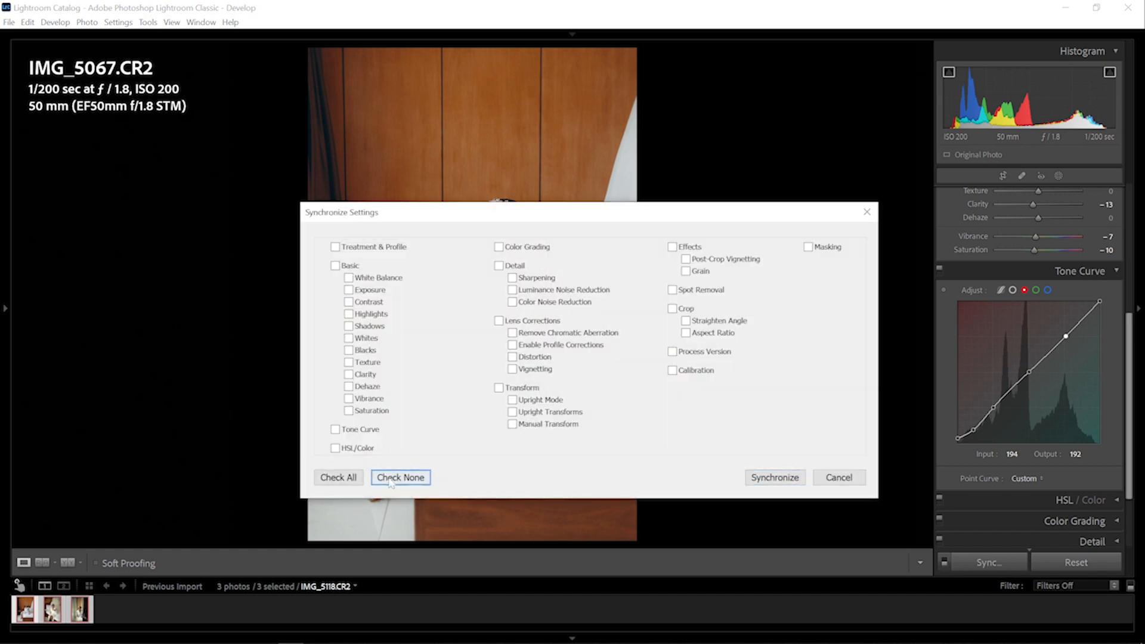
pyautogui.click(335, 478)
pyautogui.click(351, 291)
pyautogui.click(499, 321)
pyautogui.click(499, 388)
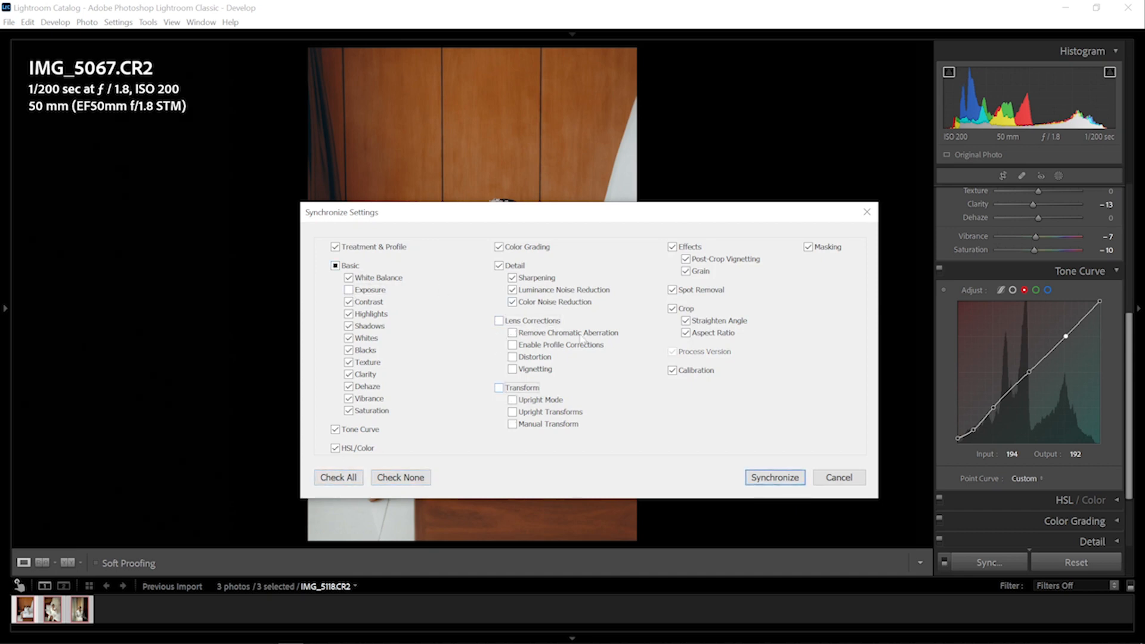
pyautogui.click(673, 291)
pyautogui.click(672, 309)
pyautogui.click(809, 246)
pyautogui.moveTo(610, 223); pyautogui.dragTo(601, 175)
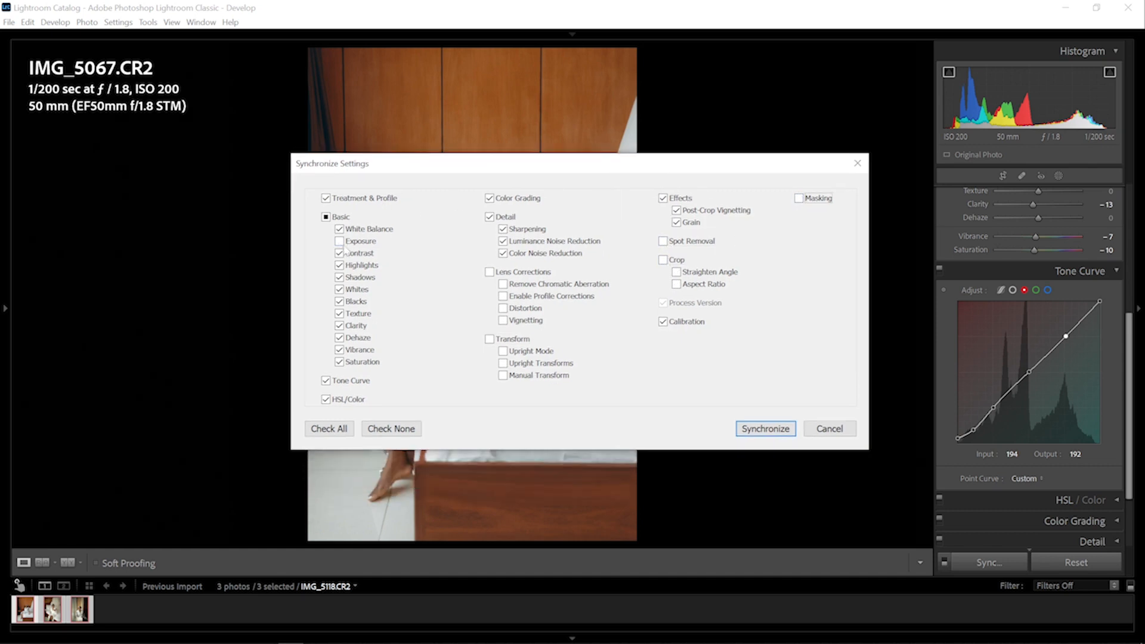
# Synchronize the chosen settings across the selected photos and open IMG_5084.CR2
pyautogui.click(765, 430)
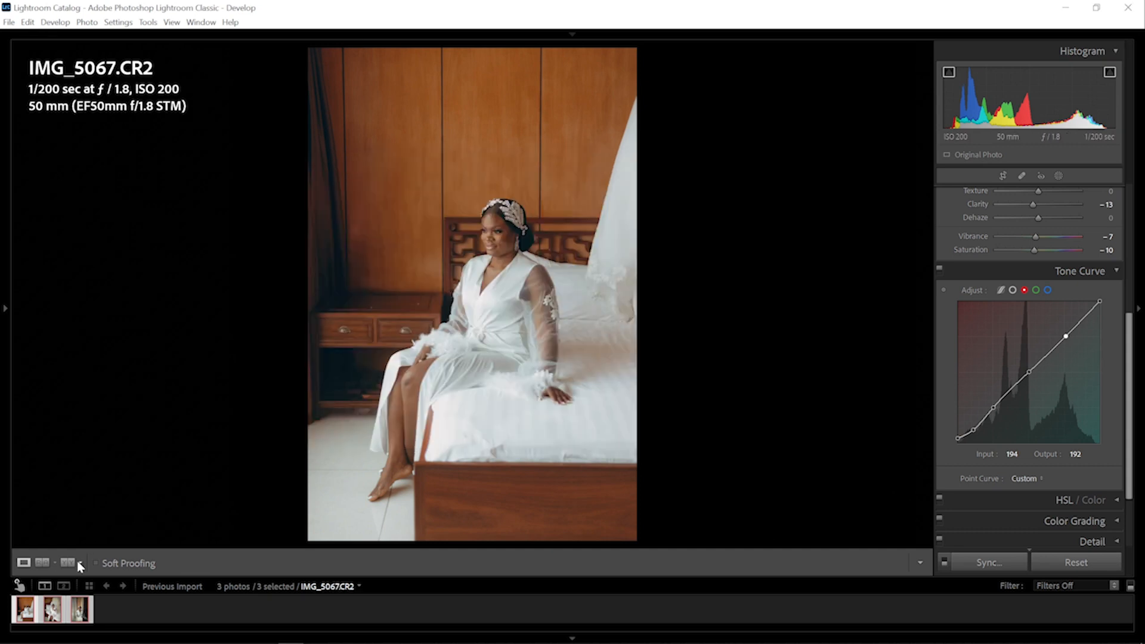
pyautogui.click(54, 616)
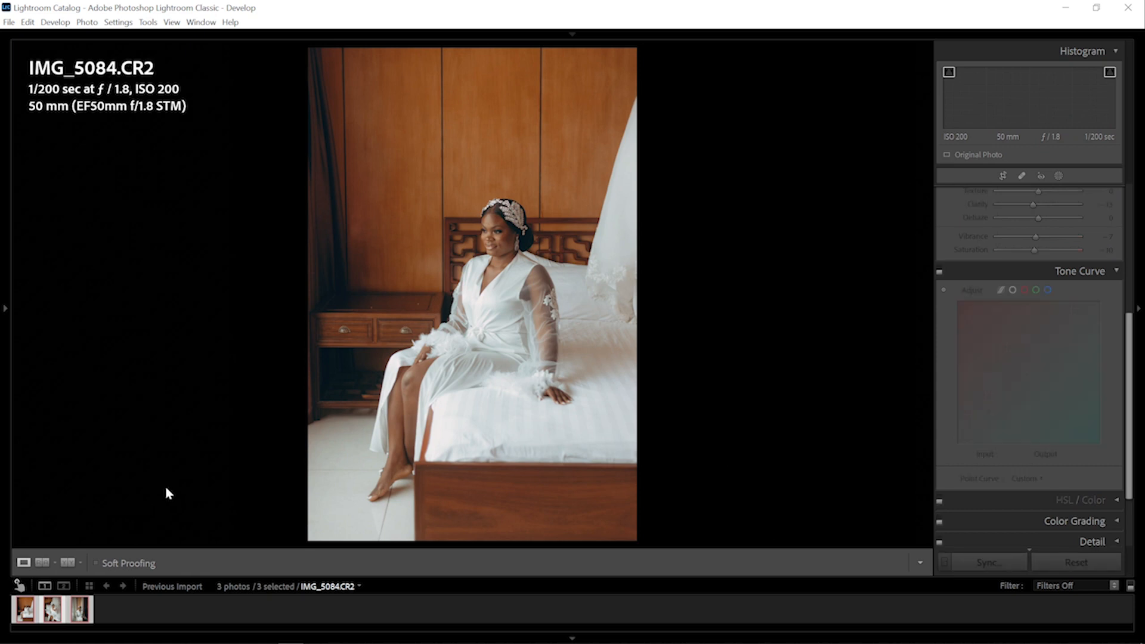
# Raise the exposure of IMG_5084.CR2 to +0.17 and the exposure of IMG_5118.CR2 to +0.28
pyautogui.scroll(8, 1019, 295)
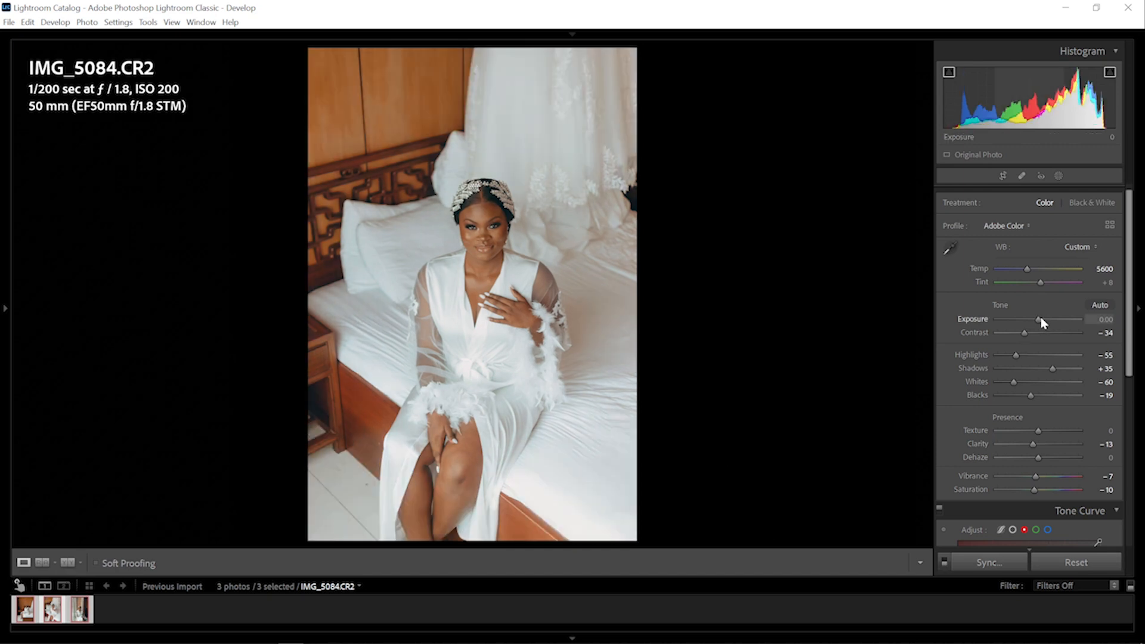
pyautogui.moveTo(1041, 318); pyautogui.dragTo(1044, 318)
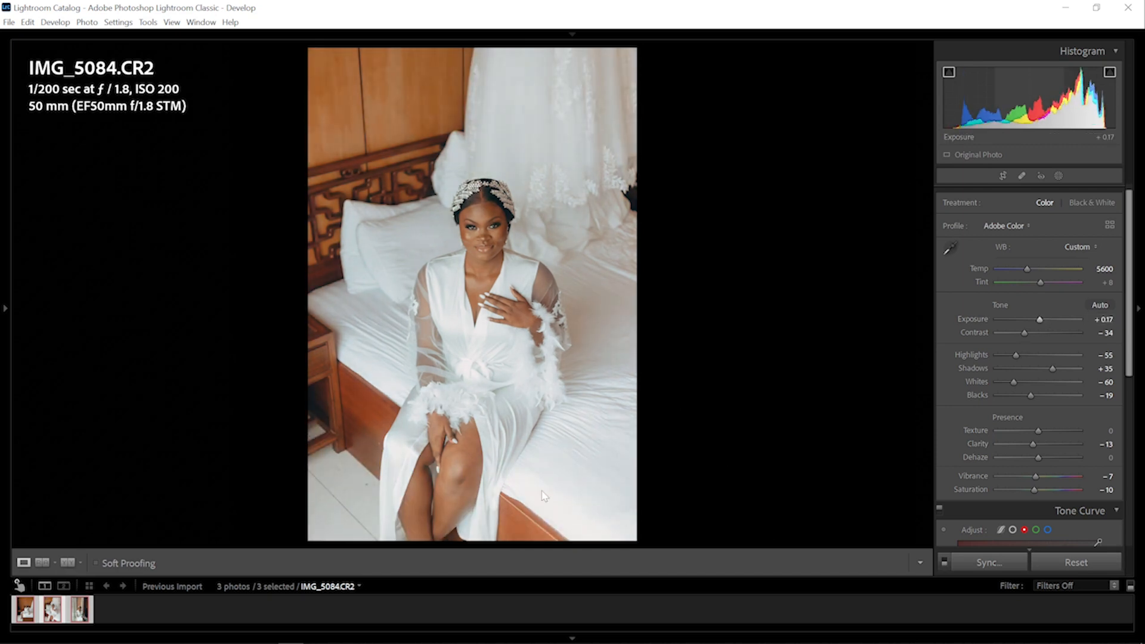
pyautogui.click(80, 609)
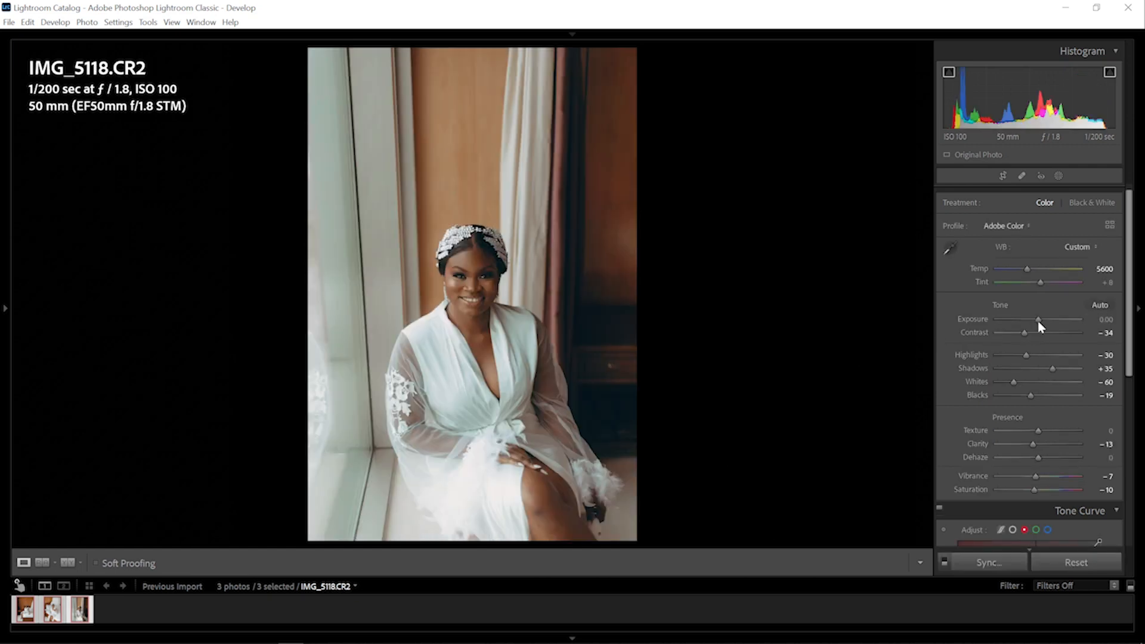
pyautogui.moveTo(1037, 322); pyautogui.dragTo(1043, 329)
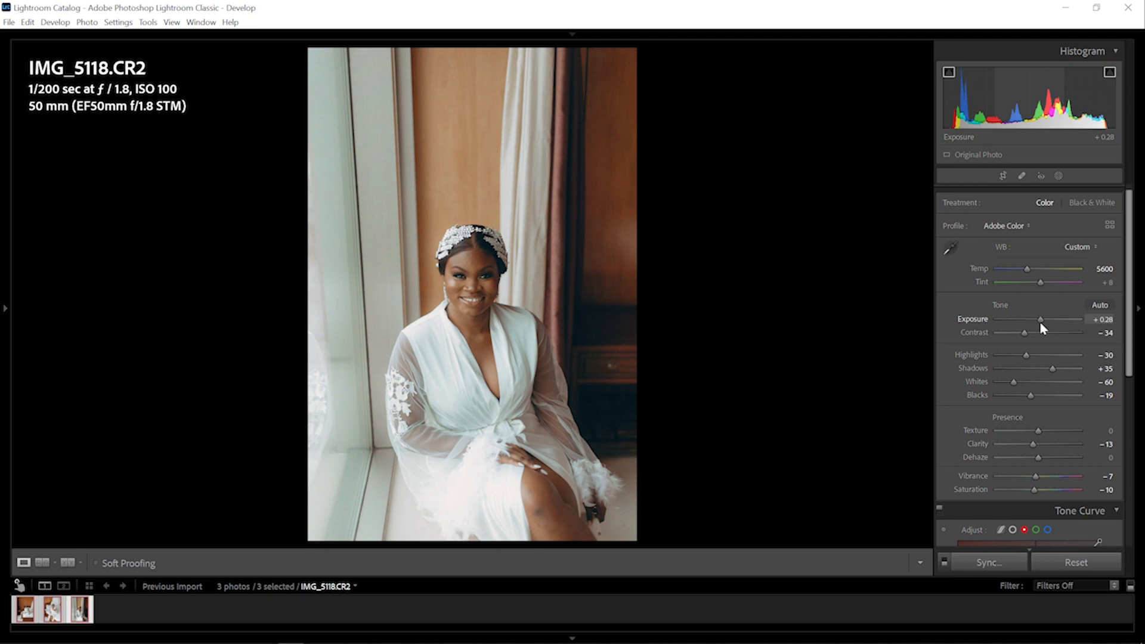
# Straighten the perspective of IMG_5118.CR2 with the Auto option of the Upright transform
pyautogui.scroll(-5, 1054, 413)
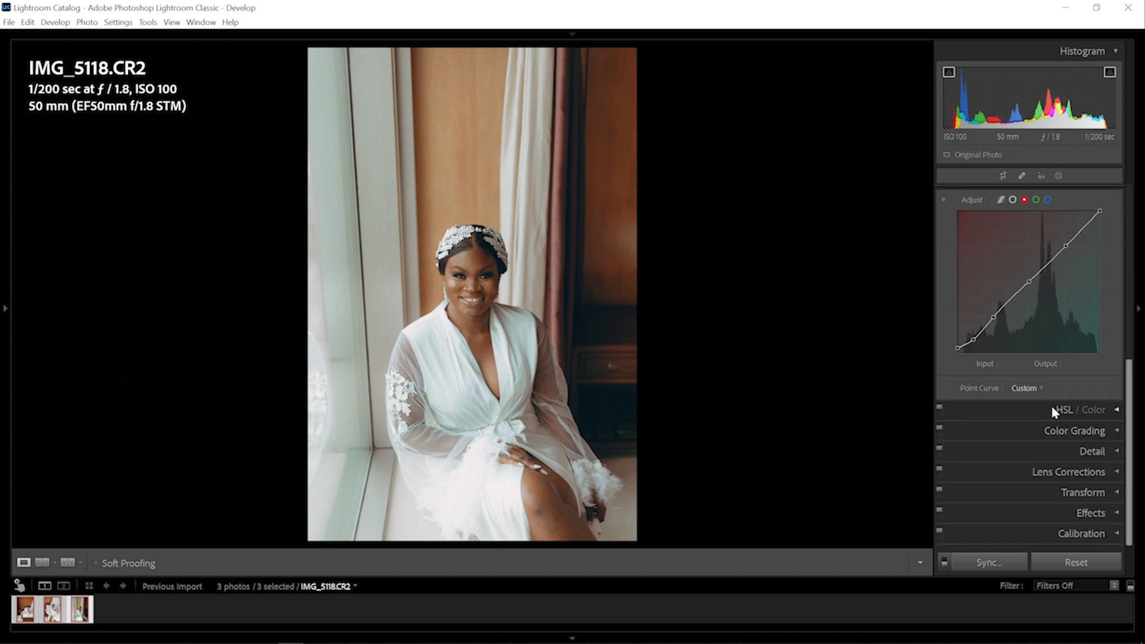
pyautogui.click(1110, 493)
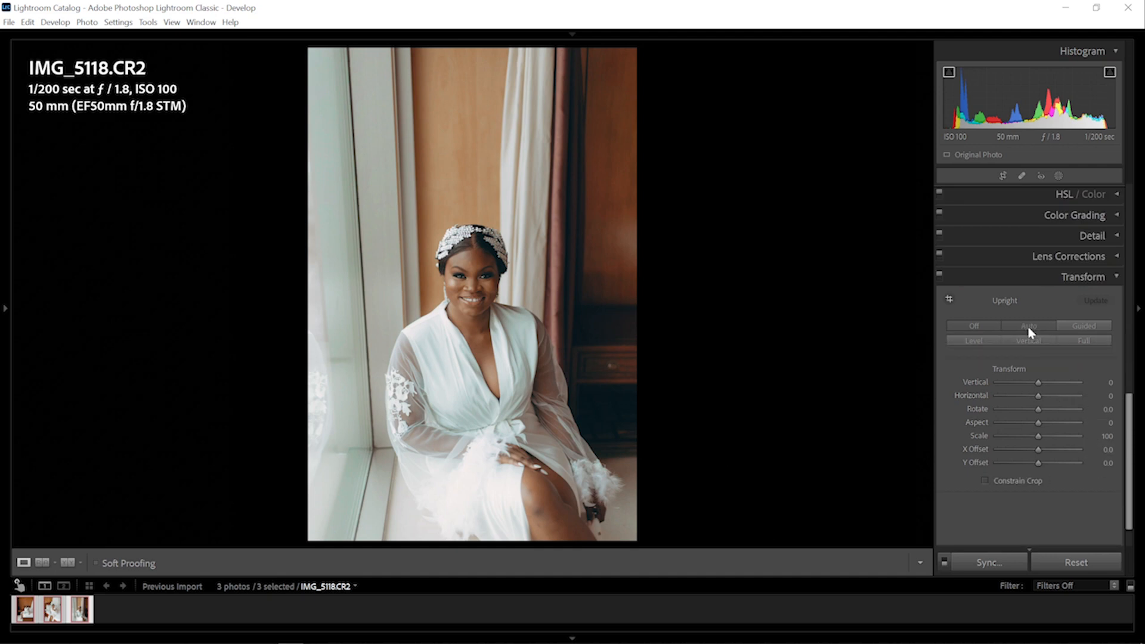
# Check the look of IMG_5084.CR2 and open IMG_5067.CR2 to review its basic tone adjustments
pyautogui.click(17, 618)
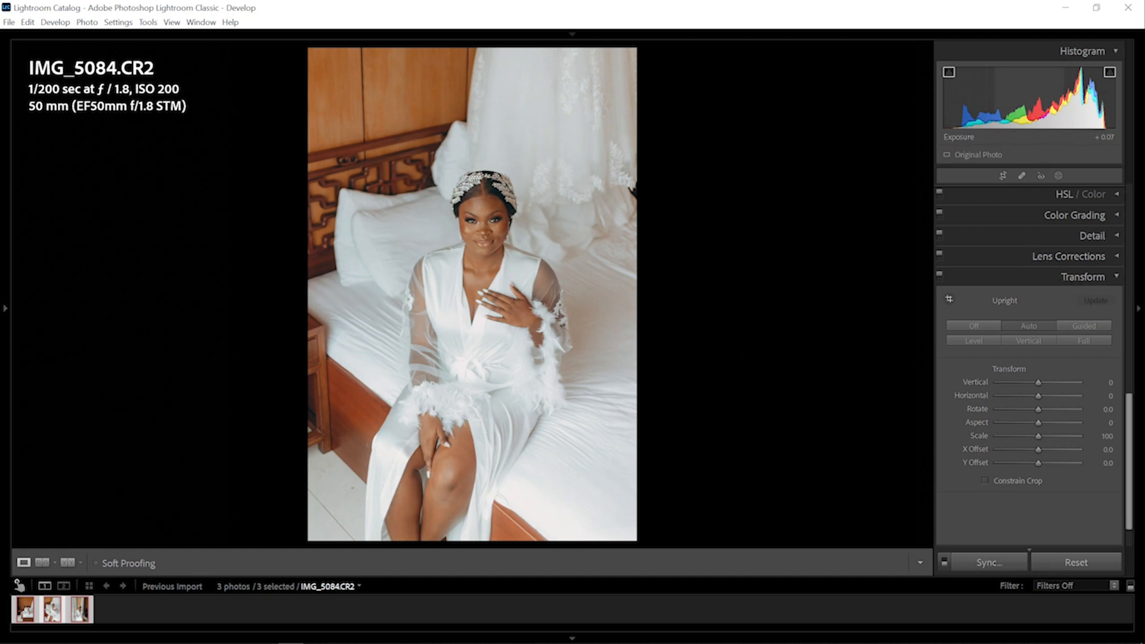
pyautogui.click(28, 617)
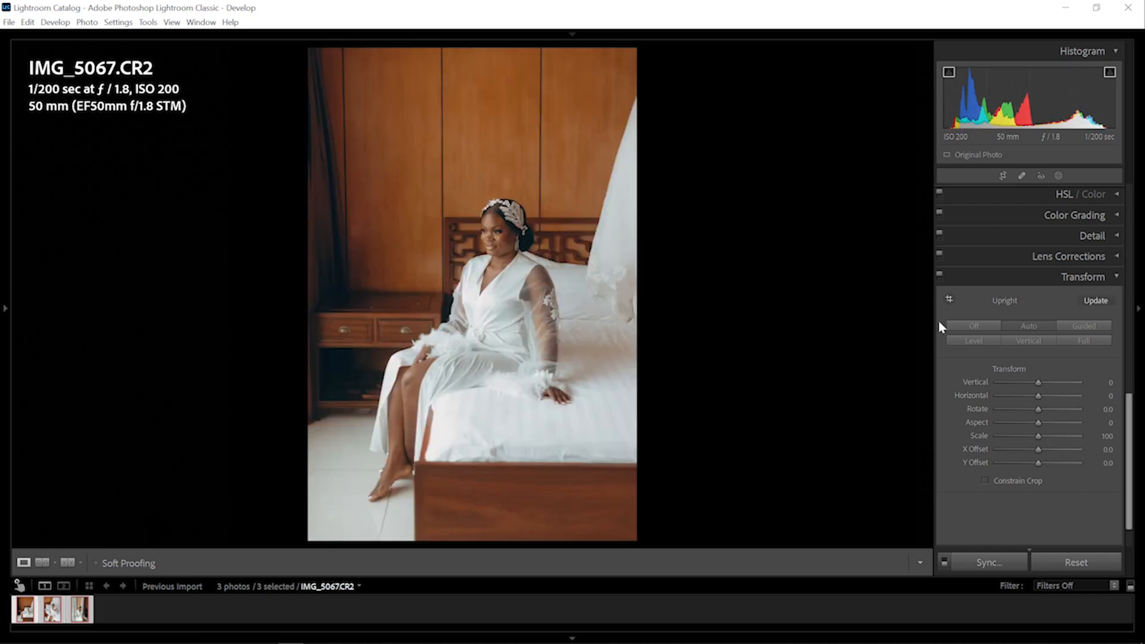
pyautogui.scroll(8, 1076, 309)
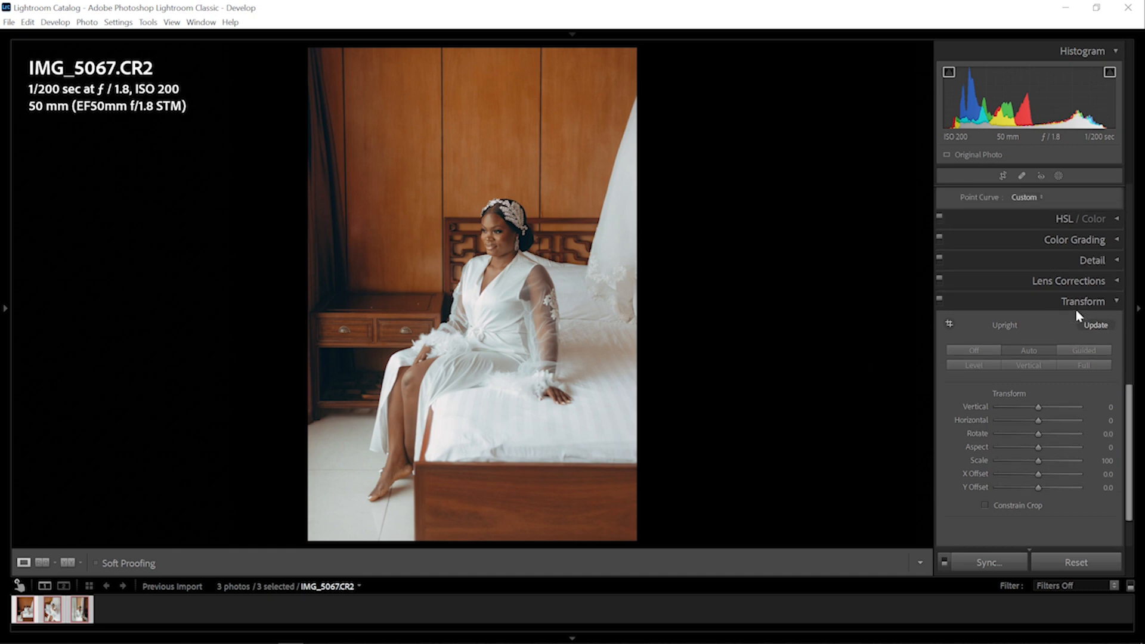
pyautogui.scroll(4, 1075, 309)
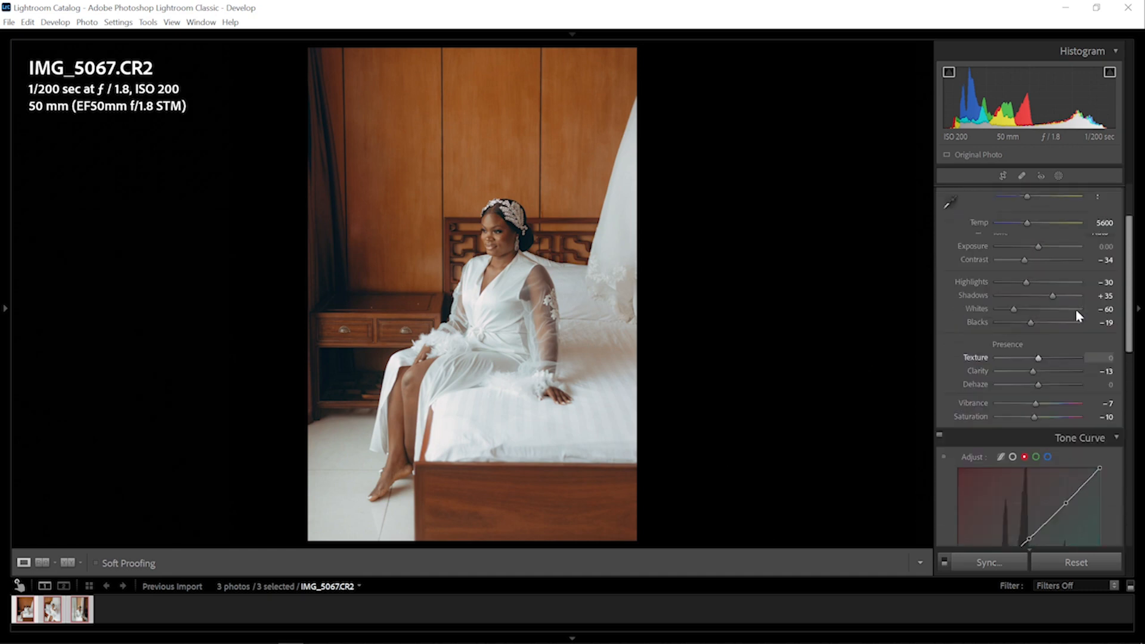